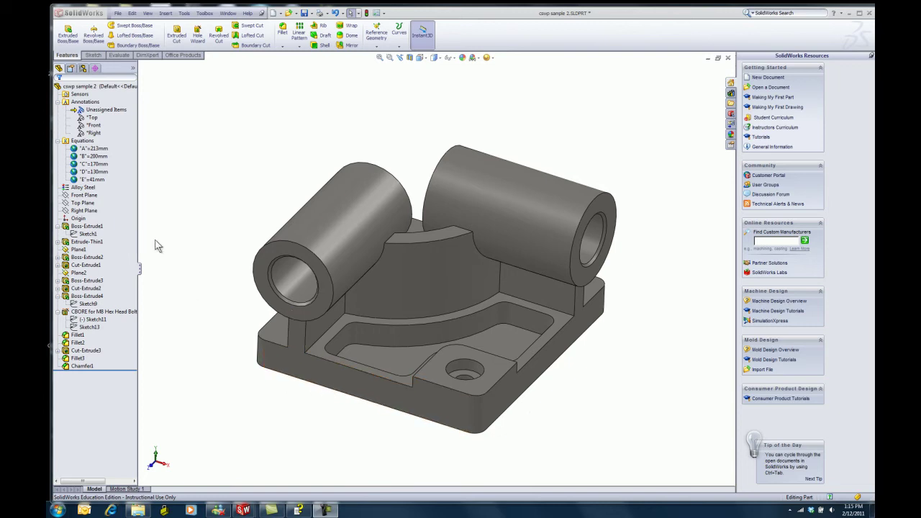
# Set the base plate's B dimension in Boss-Extrude1 to 210 mm
pyautogui.click(91, 227)
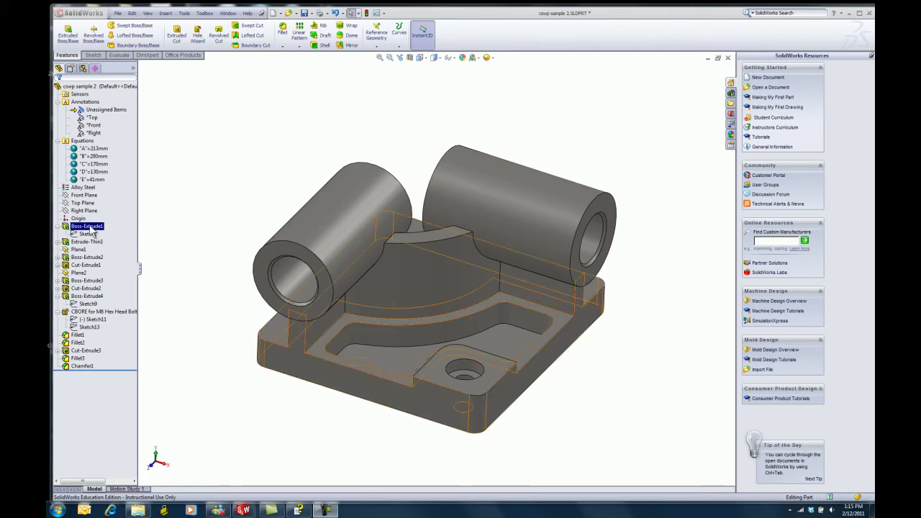
pyautogui.doubleClick(91, 227)
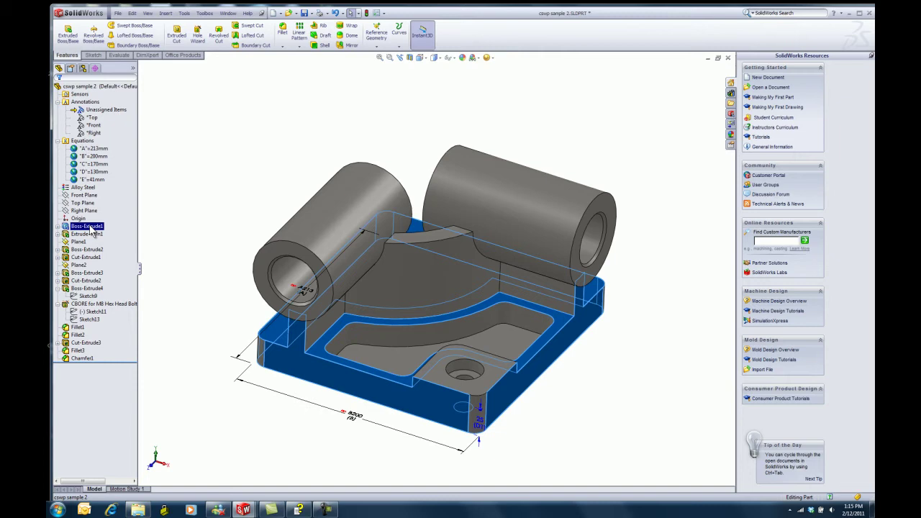
pyautogui.click(356, 417)
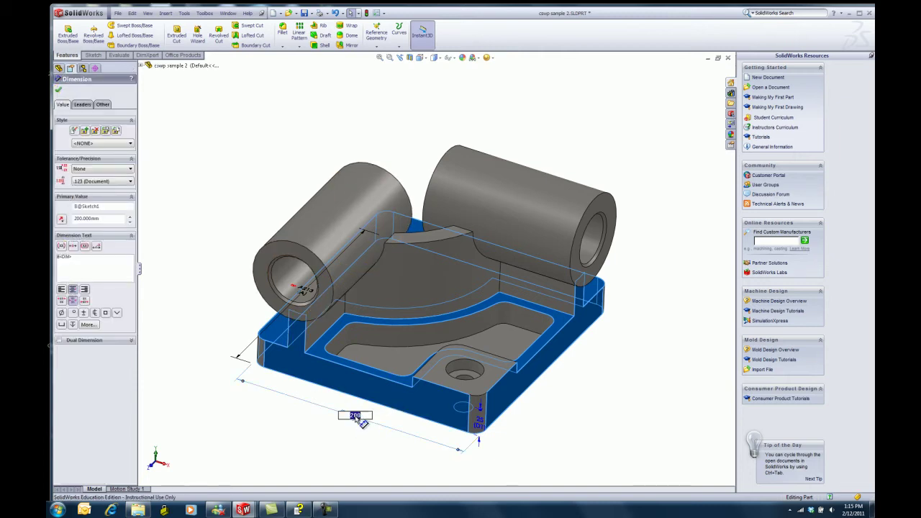
pyautogui.write('210')
pyautogui.press('Return')
# Set the base plate's A dimension to 225 mm
pyautogui.moveTo(221, 287); pyautogui.dragTo(283, 316, button='middle')
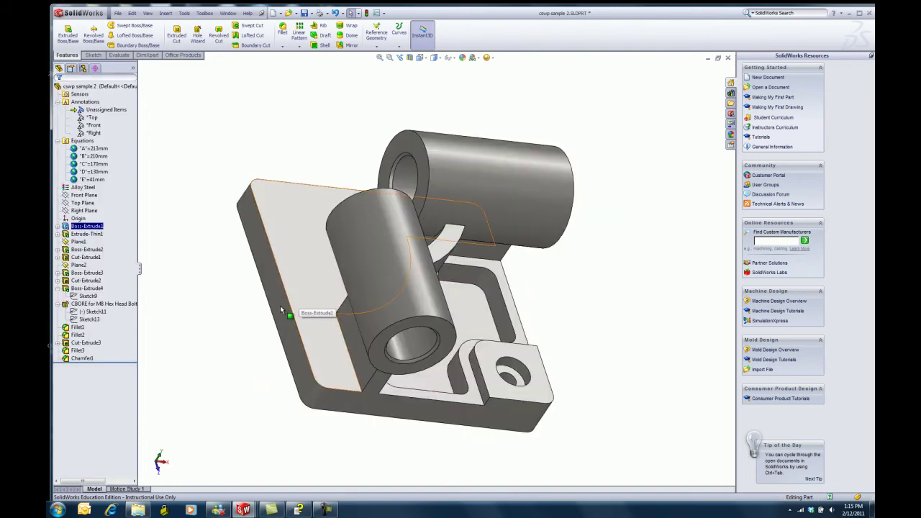
pyautogui.click(286, 311)
pyautogui.click(249, 297)
pyautogui.write('225')
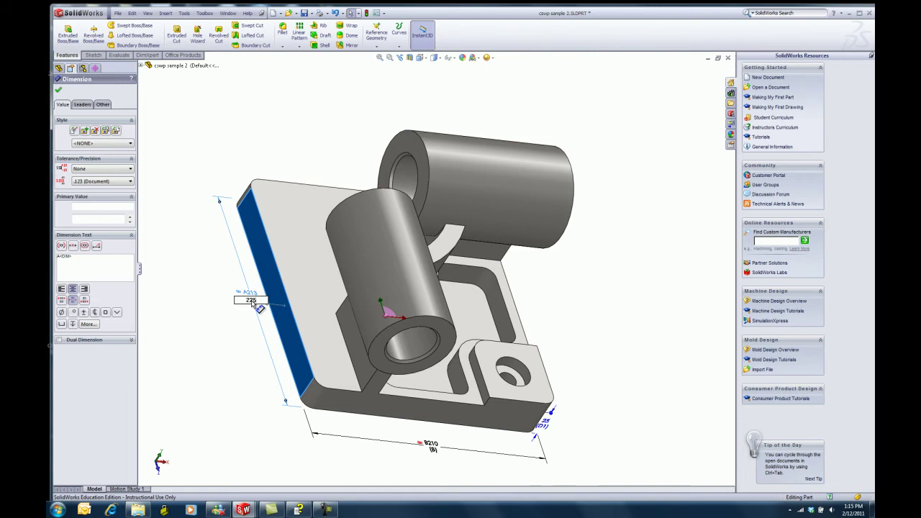
pyautogui.press('Return')
# Set the thin upright wall's C dimension in Extrude-Thin1 to 176 mm
pyautogui.click(364, 372)
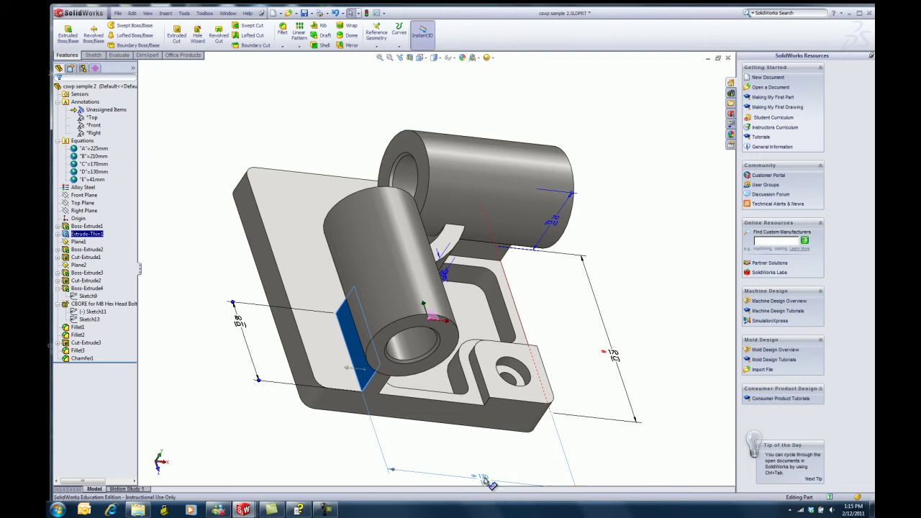
pyautogui.click(488, 482)
pyautogui.doubleClick(487, 479)
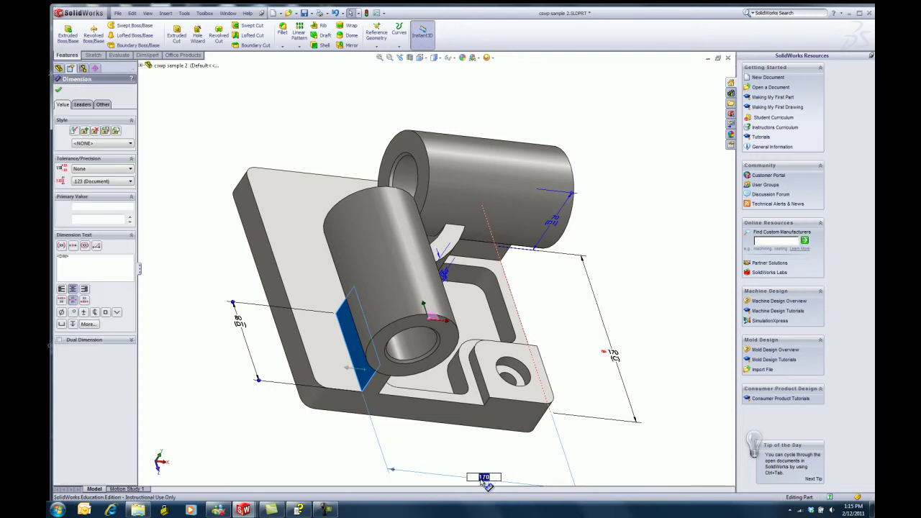
pyautogui.write('176')
pyautogui.press('Return')
# Set the cylinder's length D to 137 mm and its bore diameter E to 39 mm
pyautogui.click(367, 295)
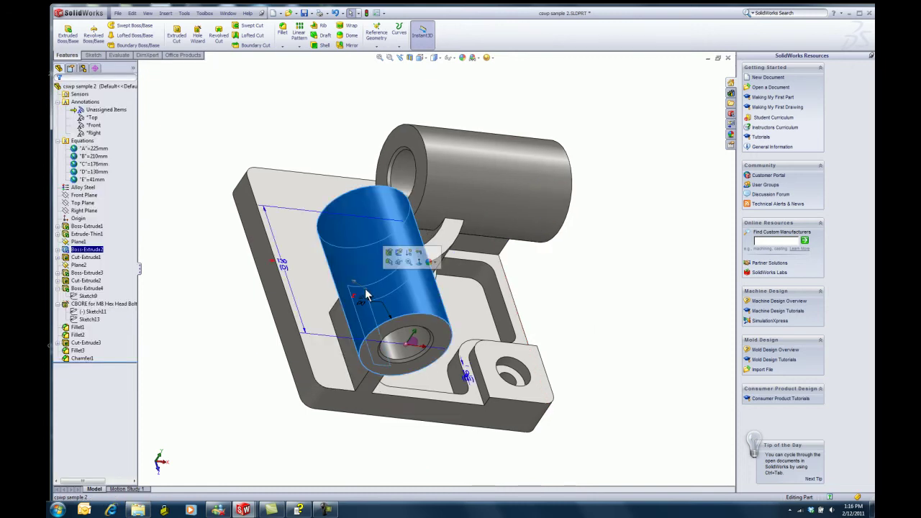
pyautogui.click(285, 269)
pyautogui.click(284, 267)
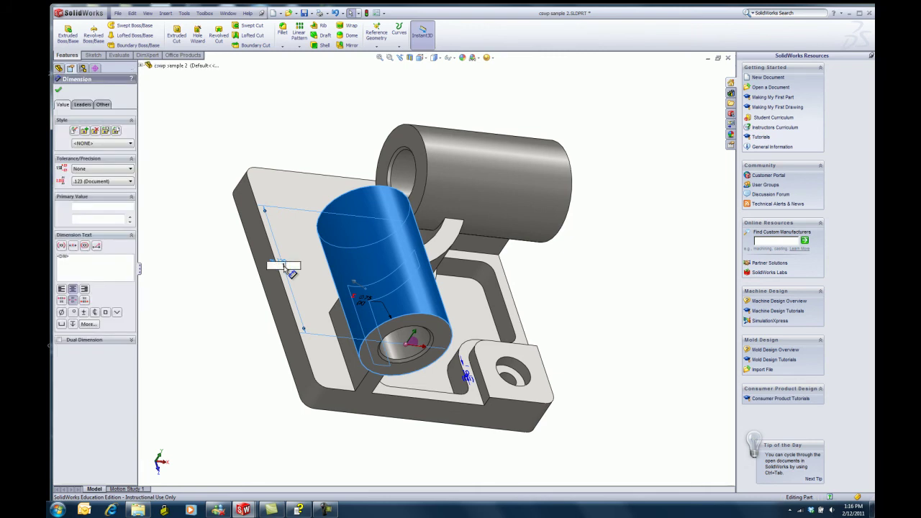
pyautogui.click(392, 355)
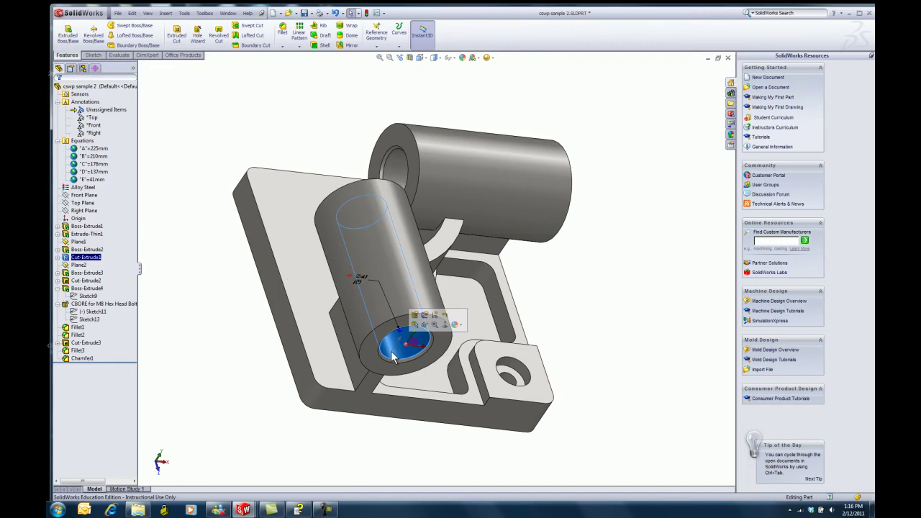
pyautogui.click(365, 279)
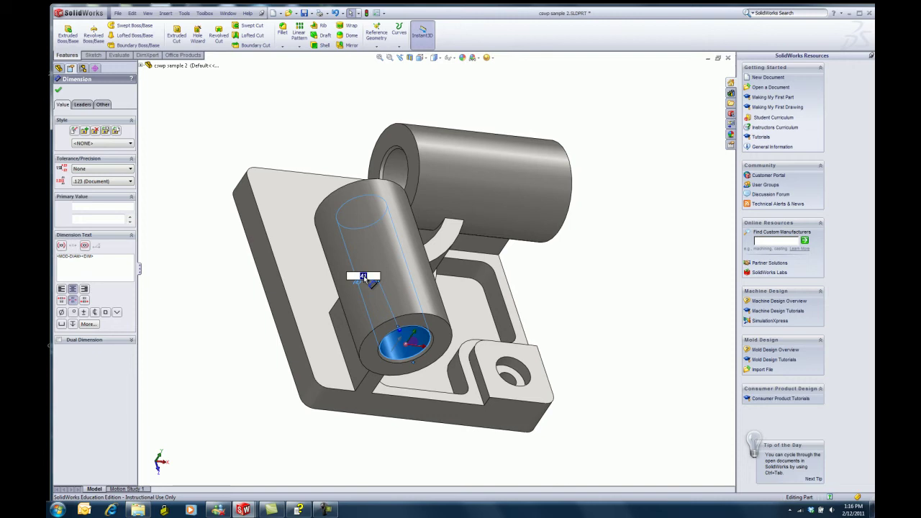
pyautogui.click(251, 411)
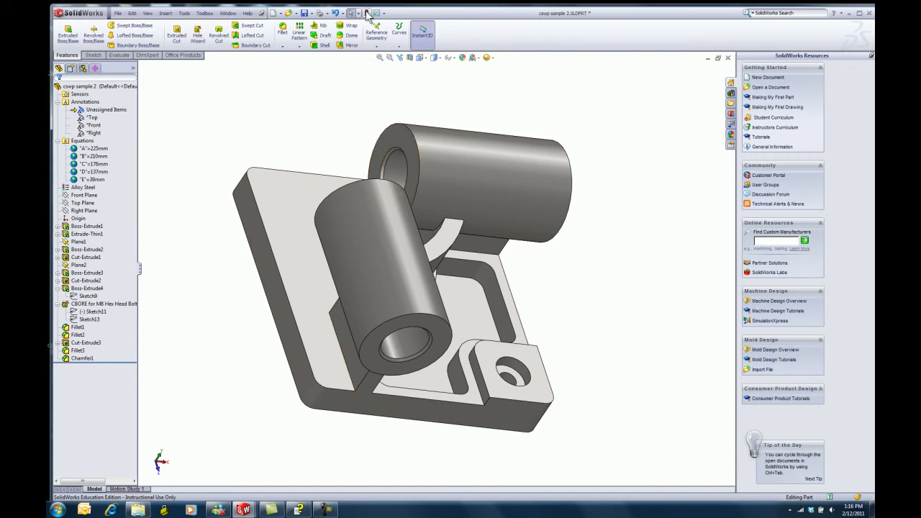
# Evaluate the mass properties of the updated part
pyautogui.hotkey('ctrl', '7')
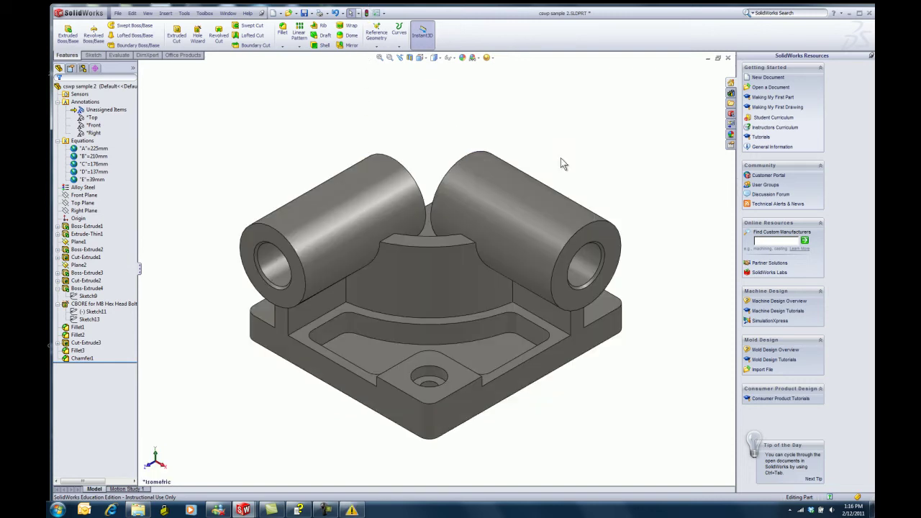
pyautogui.click(120, 55)
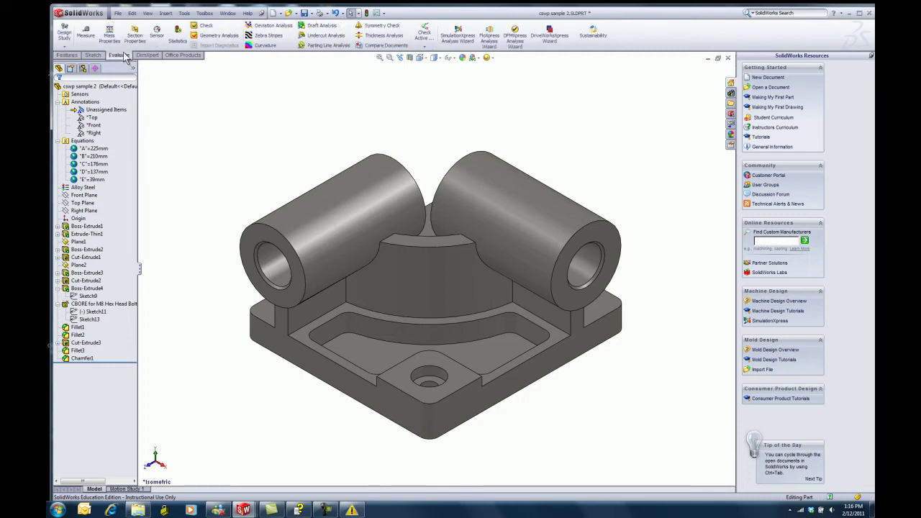
pyautogui.click(109, 35)
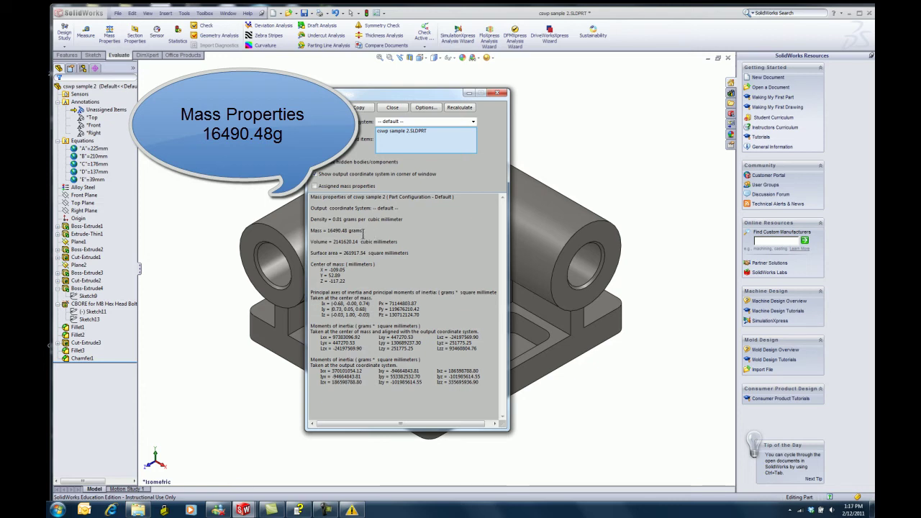
pyautogui.press('Escape')
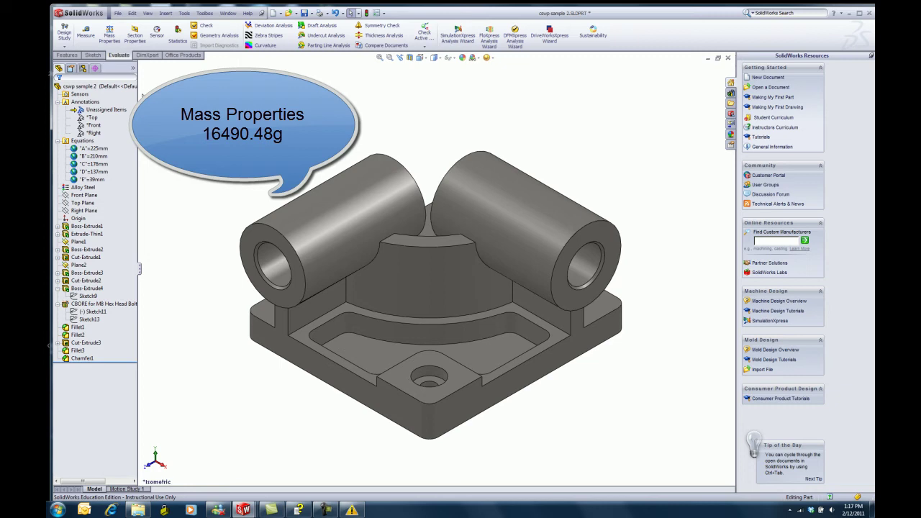
# Save the part under the new name cswp sample3 and display its annotations in the model
pyautogui.click(117, 13)
pyautogui.click(136, 94)
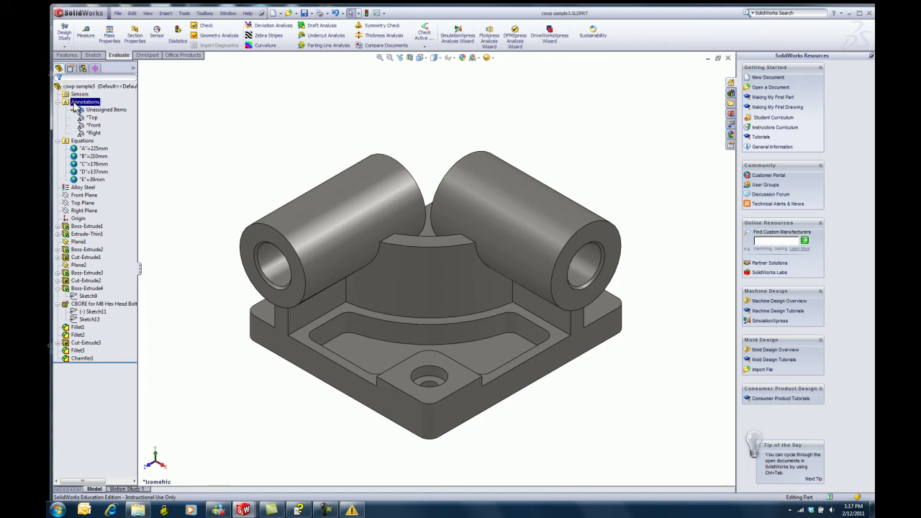
pyautogui.rightClick(77, 105)
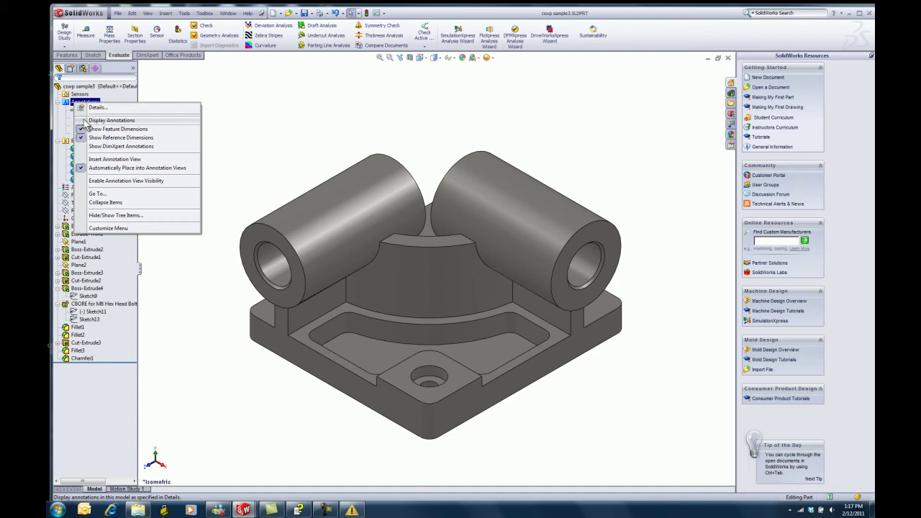
pyautogui.click(82, 121)
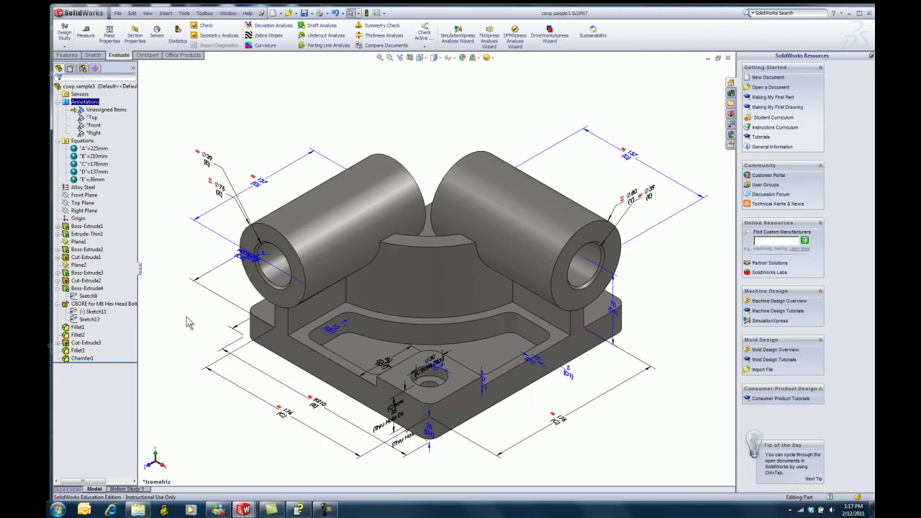
# Set the base plate's A dimension to 209 mm
pyautogui.moveTo(187, 322); pyautogui.dragTo(233, 359, button='middle')
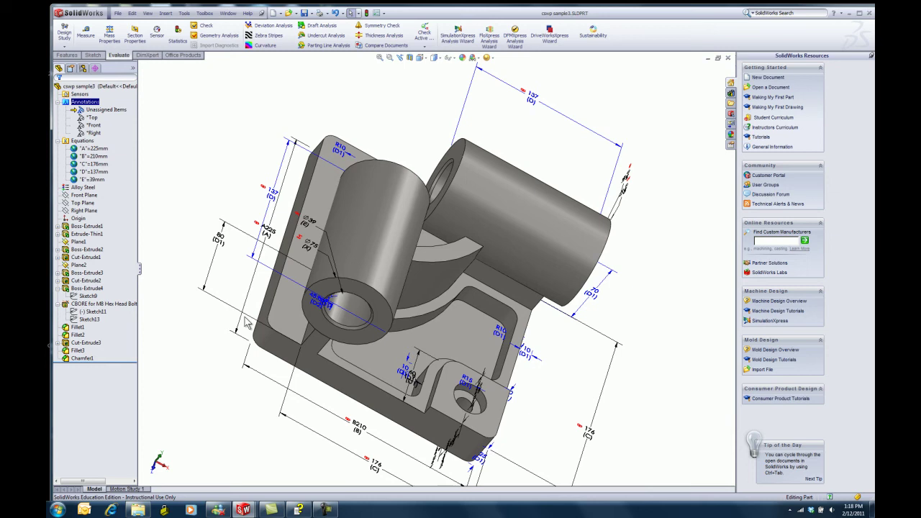
pyautogui.click(271, 236)
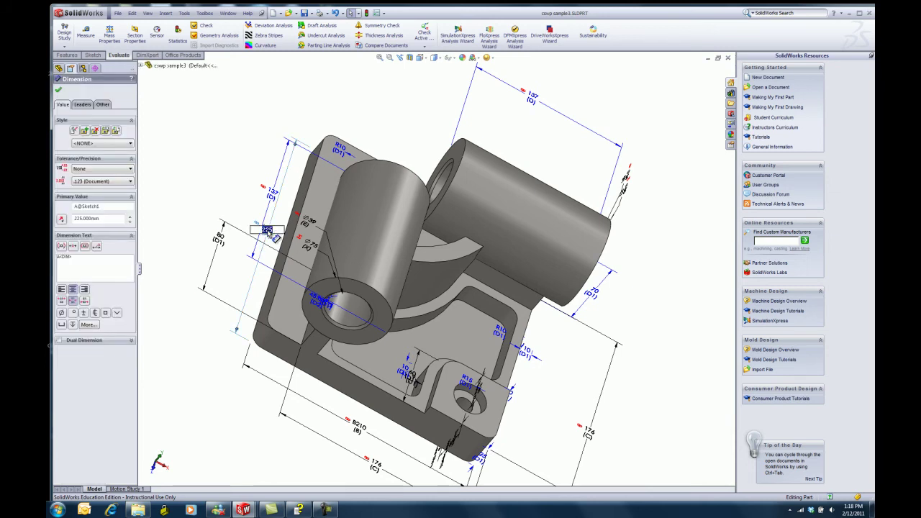
pyautogui.write('209')
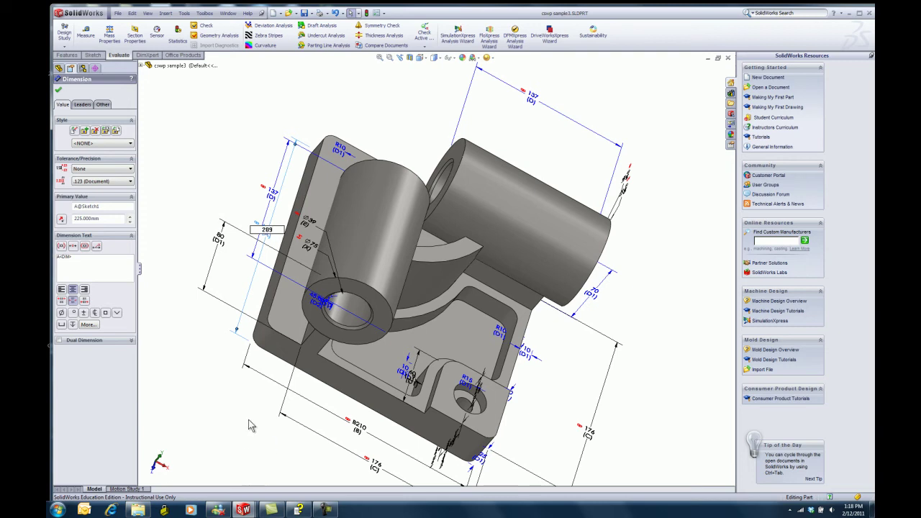
pyautogui.click(327, 397)
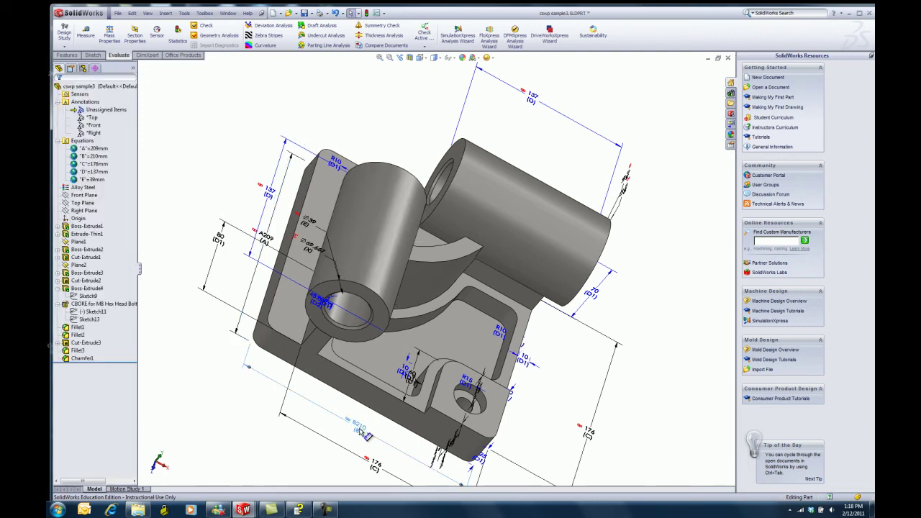
# Set the base plate's B dimension to 218 mm
pyautogui.doubleClick(359, 429)
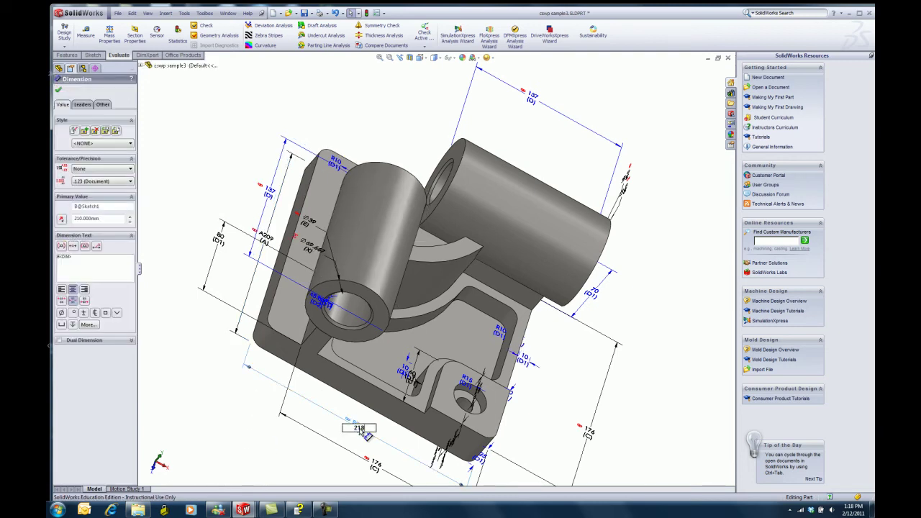
pyautogui.write('218')
pyautogui.press('Return')
# Set the upright wall's C dimension to 169 mm and the cylinder length D to 125 mm
pyautogui.doubleClick(375, 464)
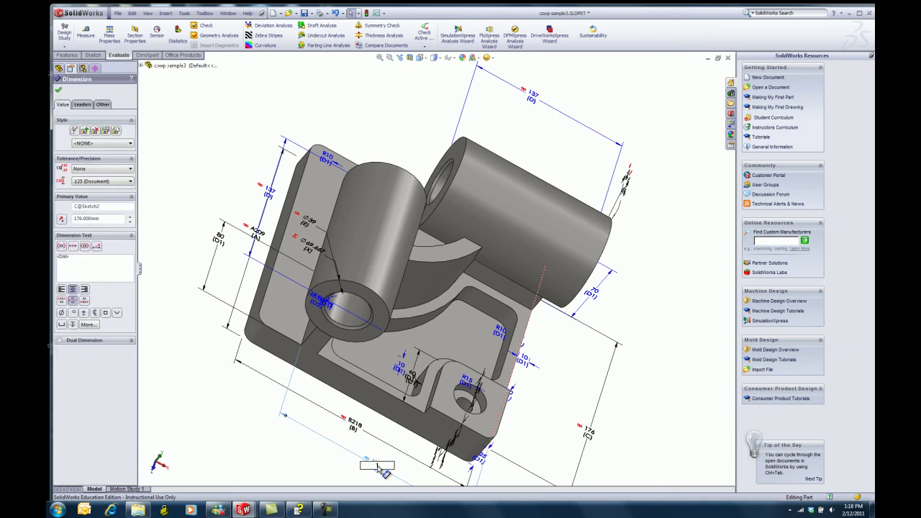
pyautogui.write('169')
pyautogui.press('Return')
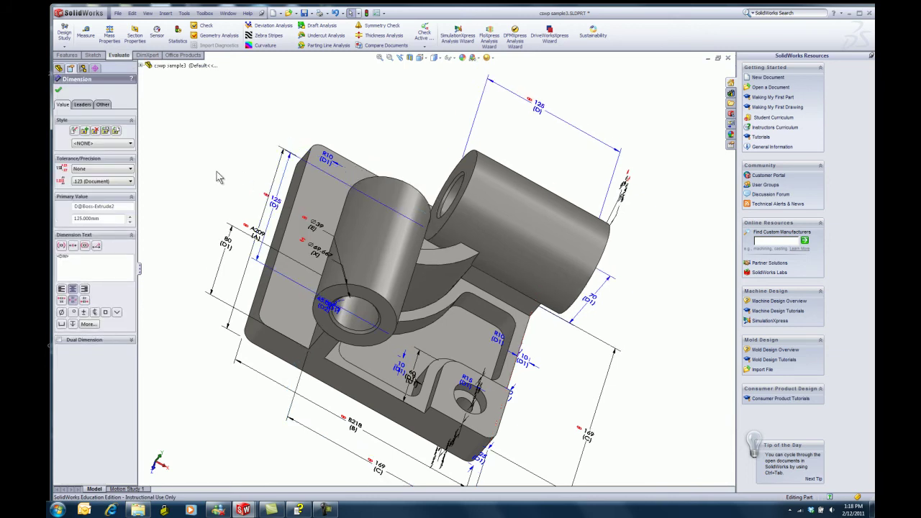
# Set the cylinder's bore diameter E to 41 mm
pyautogui.doubleClick(317, 228)
pyautogui.write('41')
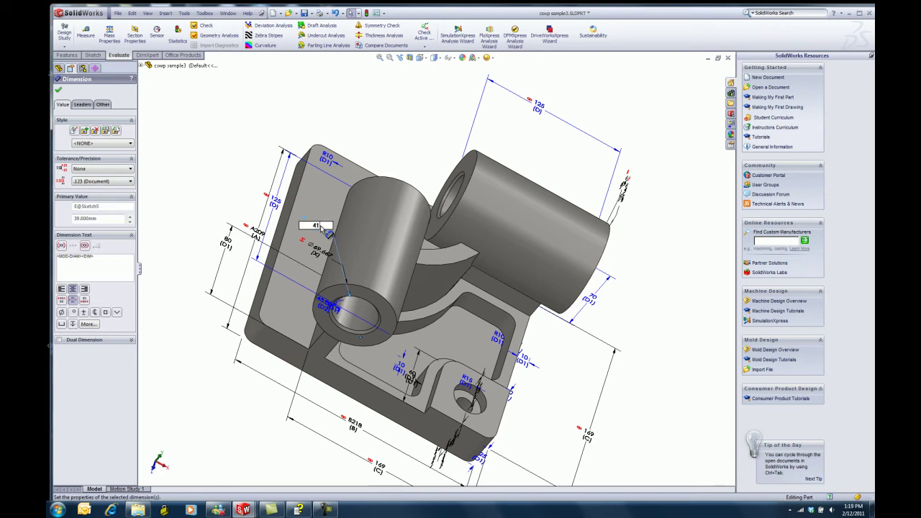
pyautogui.press('Return')
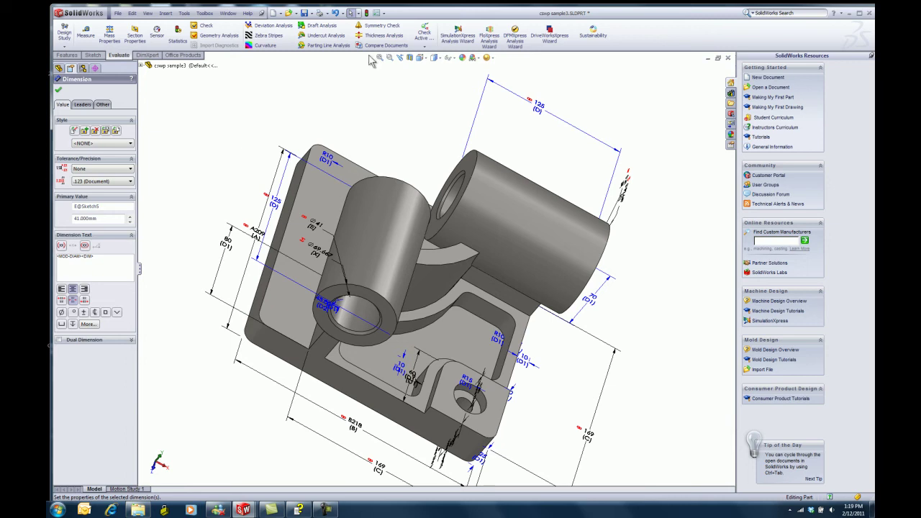
pyautogui.press('Escape')
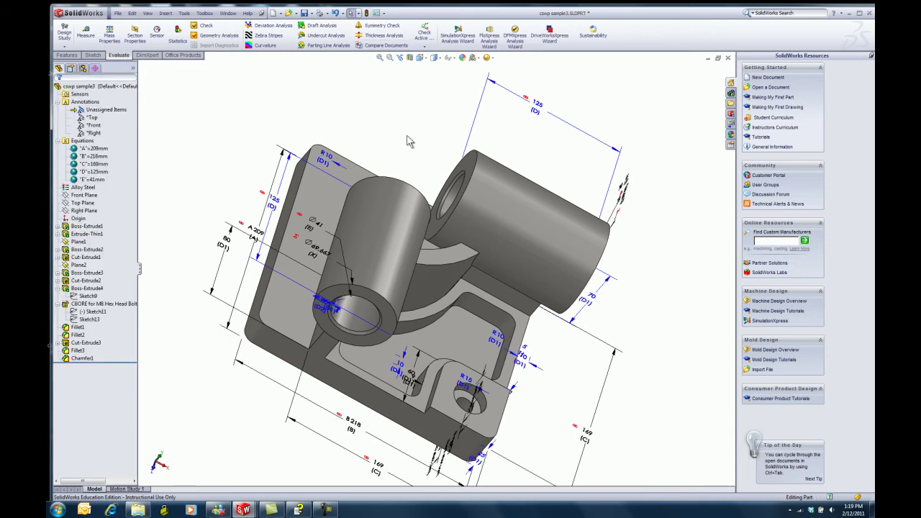
# Evaluate the mass properties of the cswp sample3 part with its revised dimensions
pyautogui.hotkey('ctrl', '7')
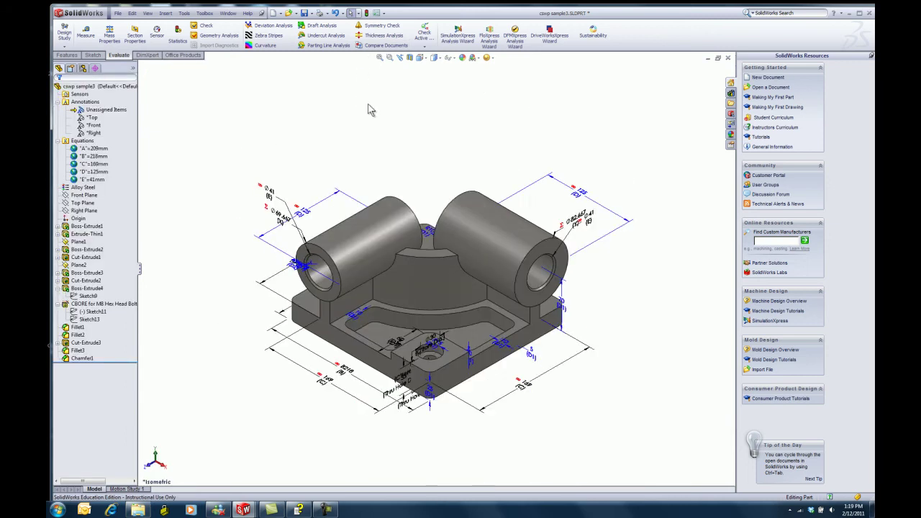
pyautogui.click(110, 34)
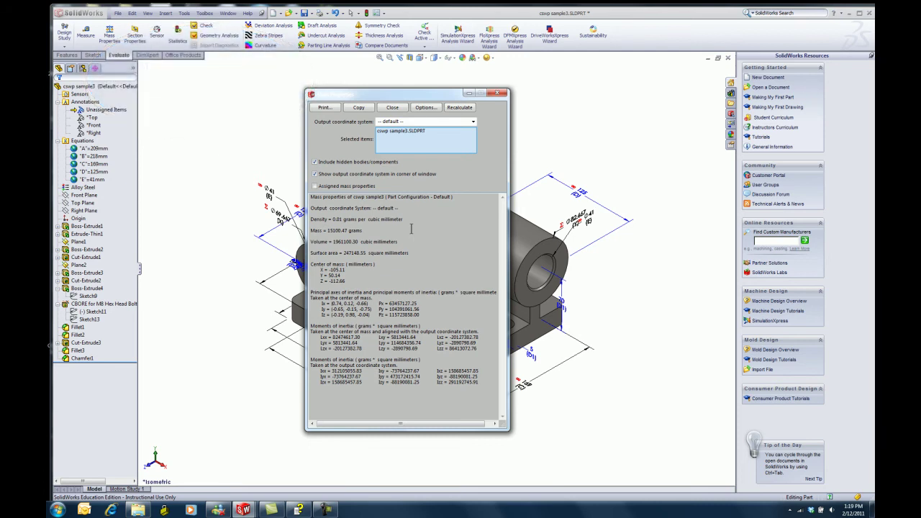
pyautogui.click(392, 108)
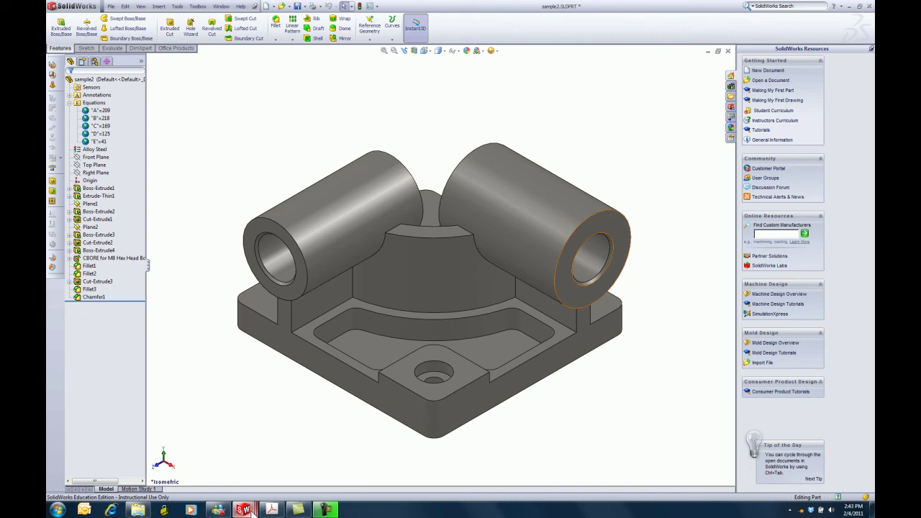
# Save the part under the new file name sample4
pyautogui.click(274, 510)
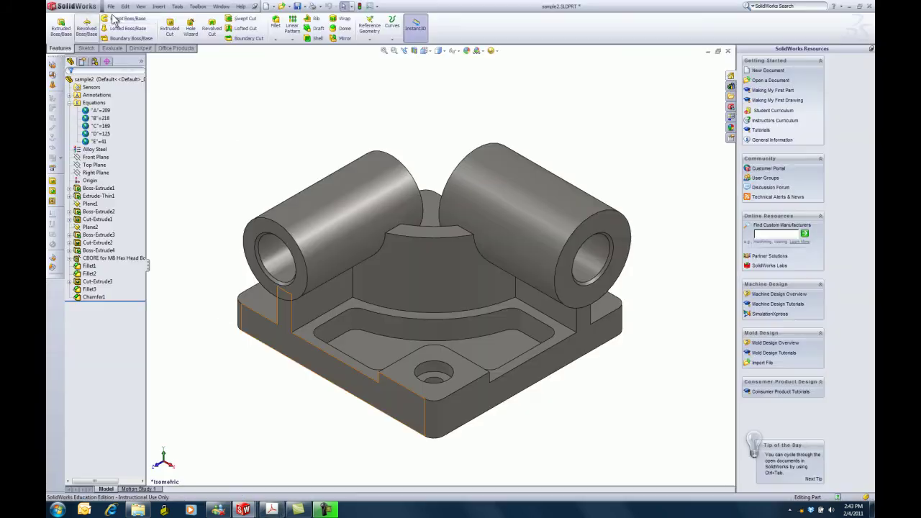
pyautogui.click(281, 507)
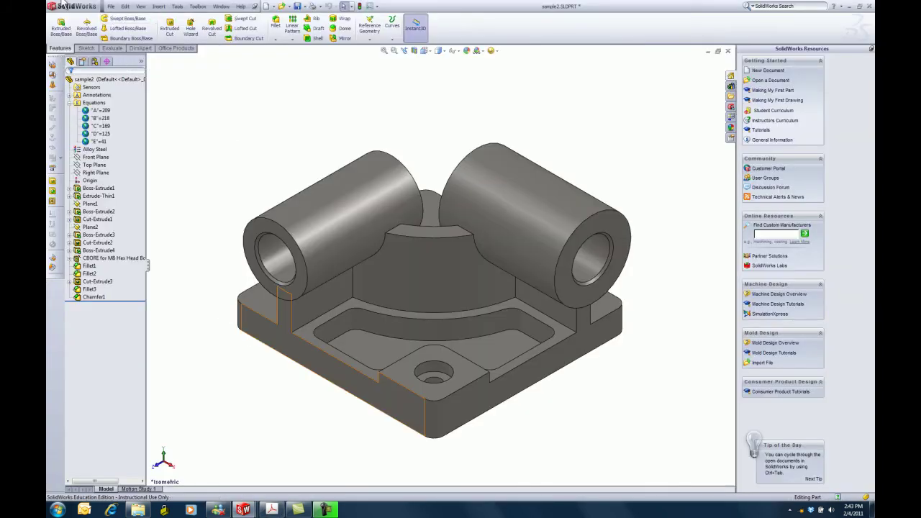
pyautogui.click(111, 7)
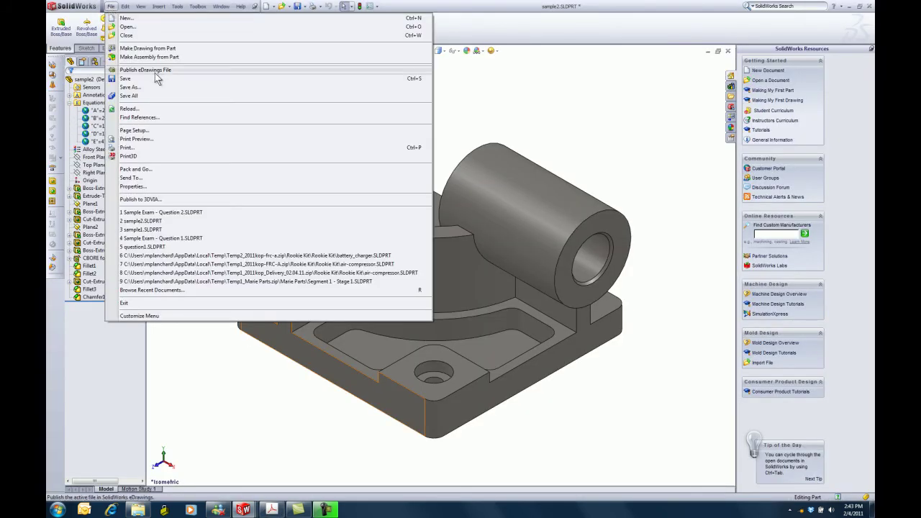
pyautogui.click(132, 88)
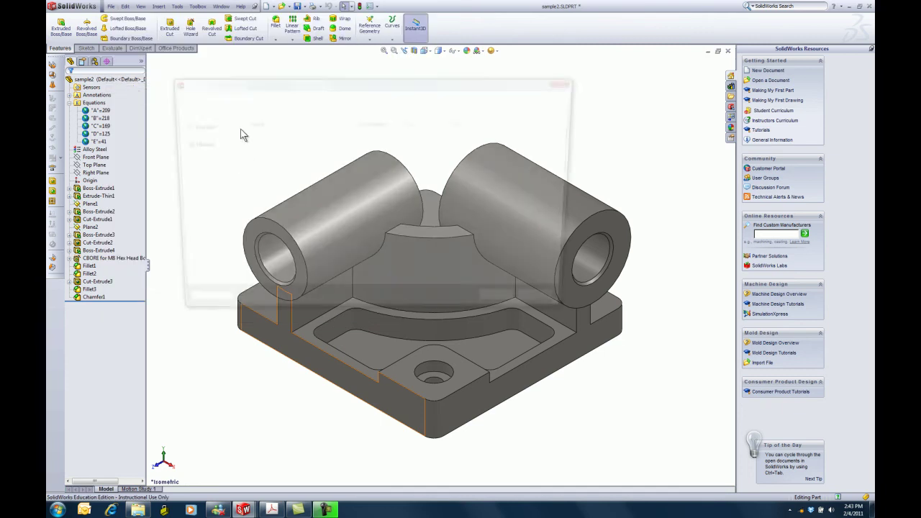
pyautogui.click(240, 248)
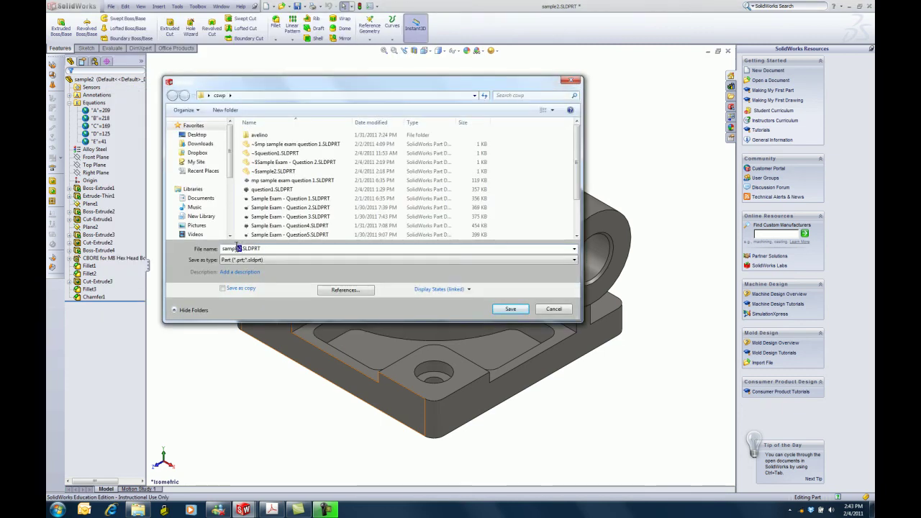
pyautogui.press('Return')
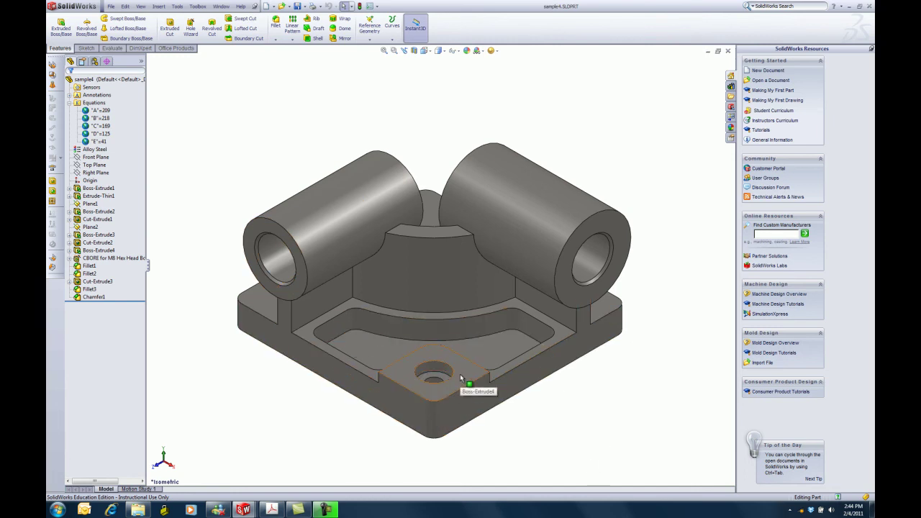
# Suppress Fillet1, the M8 counterbore hole and the corner boss Boss-Extrude4 on the base plate
pyautogui.click(89, 288)
pyautogui.click(94, 297)
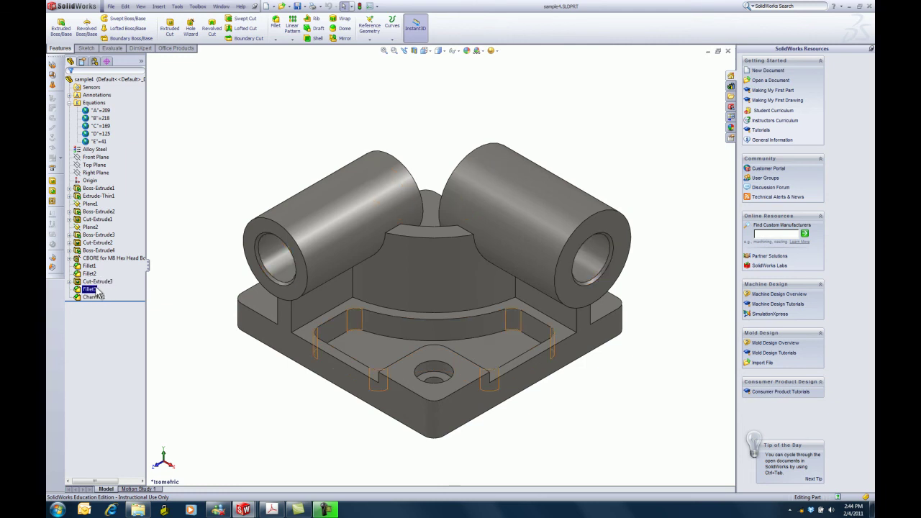
pyautogui.click(89, 266)
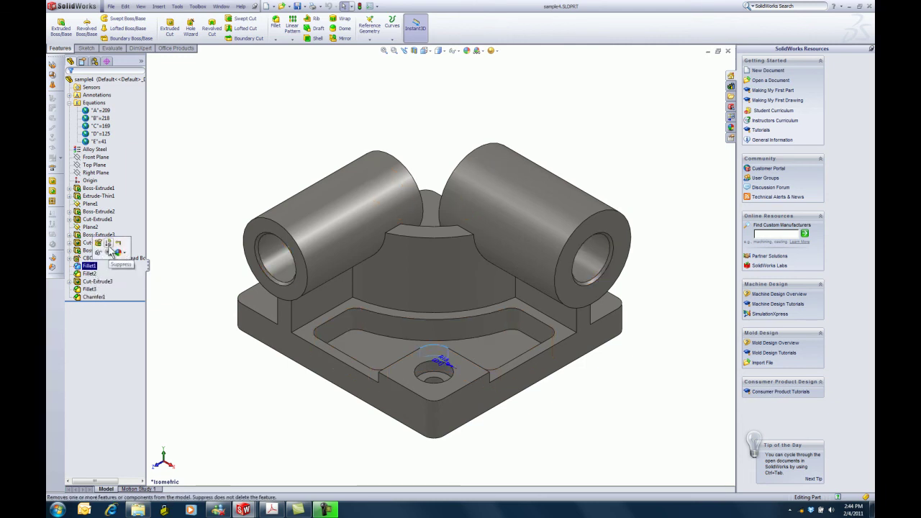
pyautogui.click(108, 245)
pyautogui.rightClick(88, 258)
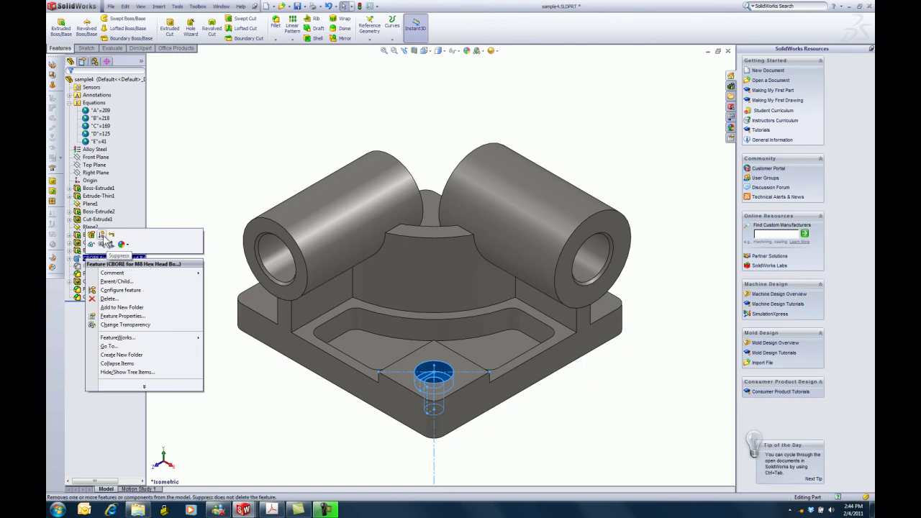
pyautogui.click(102, 238)
pyautogui.click(101, 251)
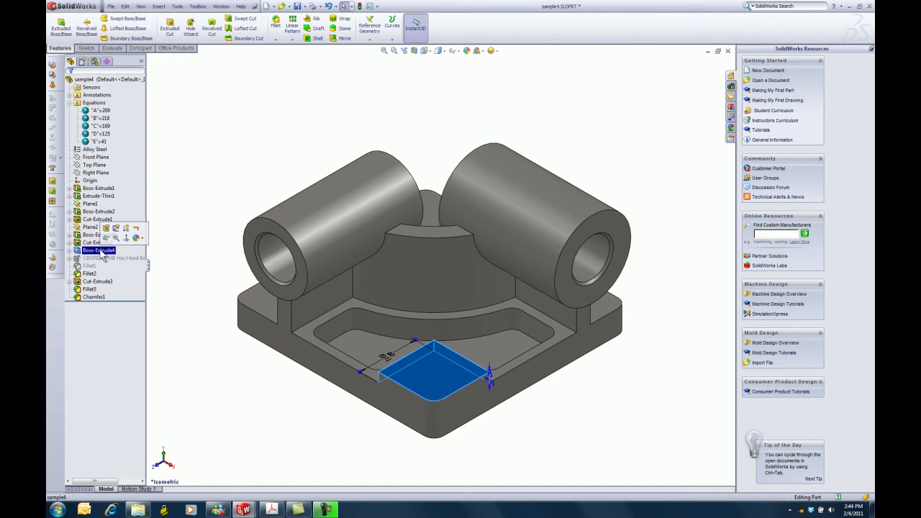
pyautogui.click(126, 227)
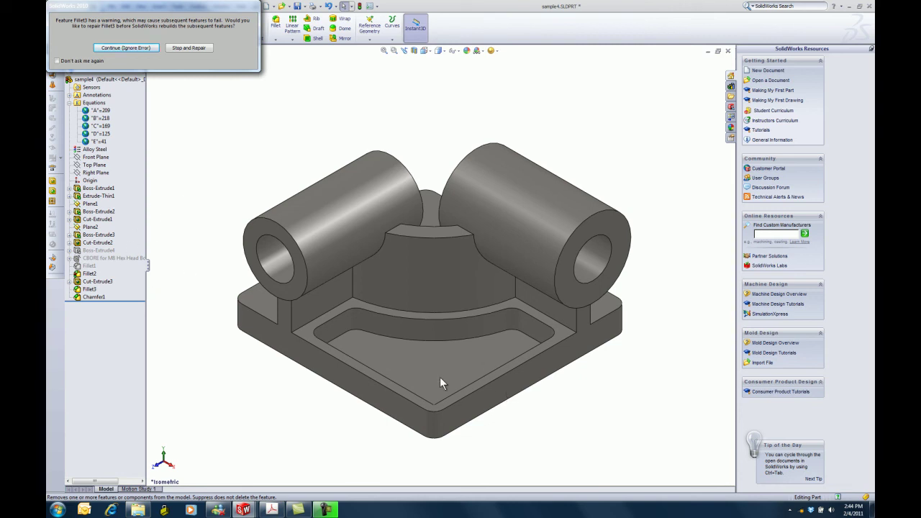
# Stop the rebuild to repair Fillet3 and remove the two missing edges from its selection
pyautogui.click(184, 48)
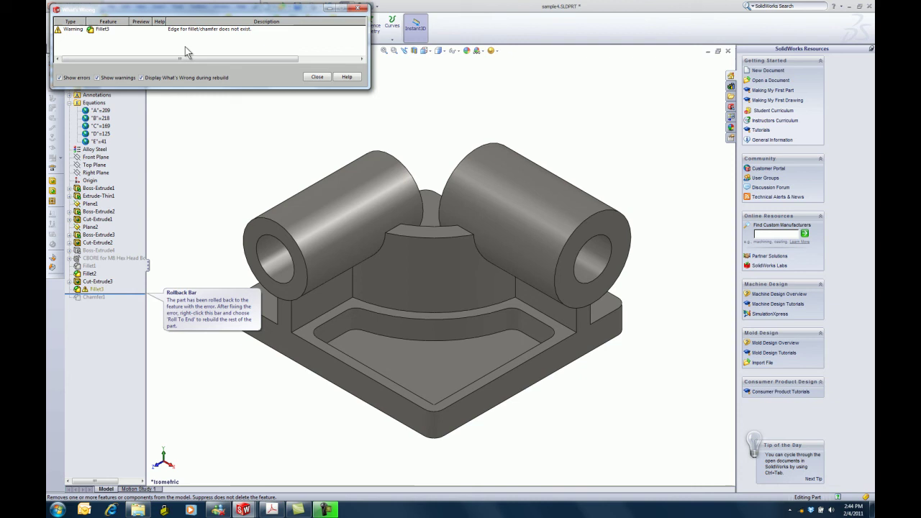
pyautogui.click(101, 31)
pyautogui.click(94, 290)
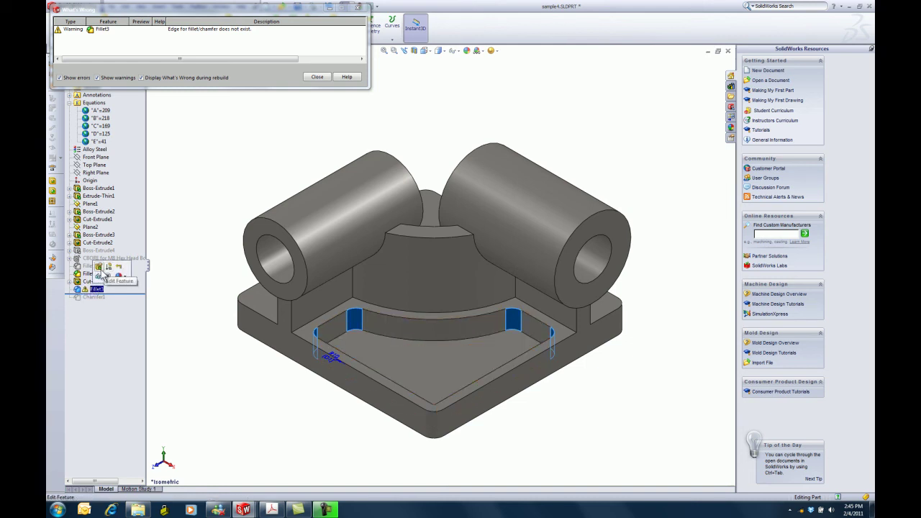
pyautogui.click(102, 272)
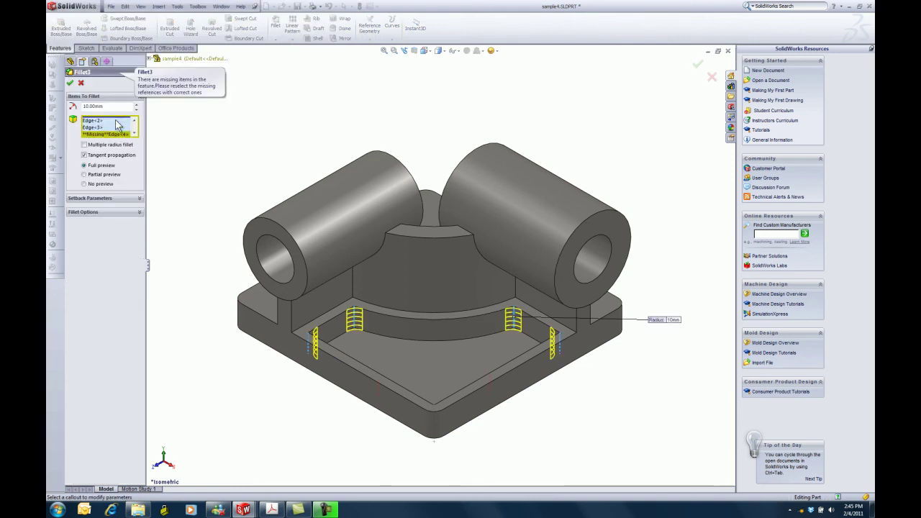
pyautogui.scroll(-2, 117, 124)
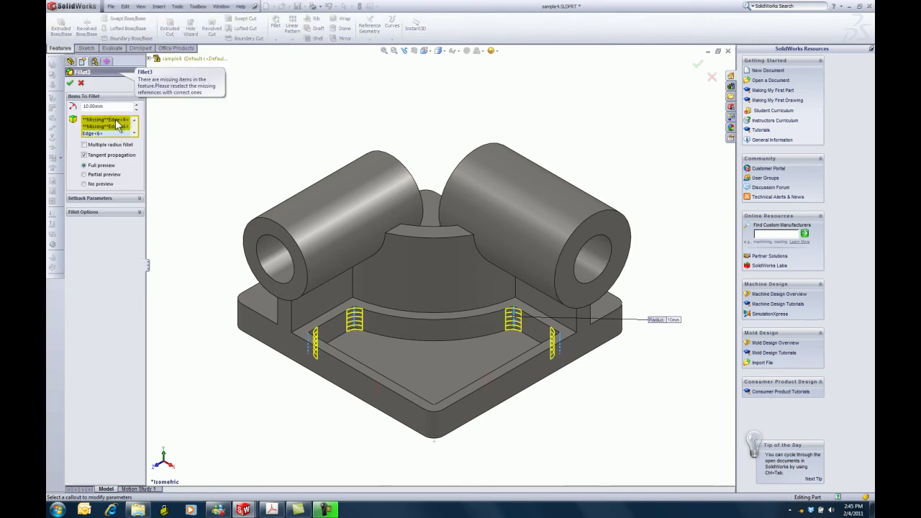
pyautogui.rightClick(117, 124)
pyautogui.click(126, 136)
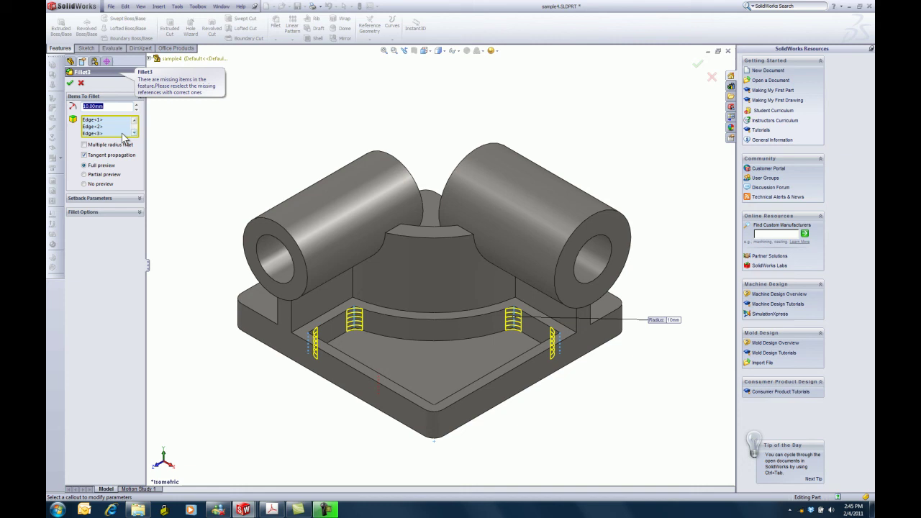
pyautogui.rightClick(124, 137)
pyautogui.click(148, 129)
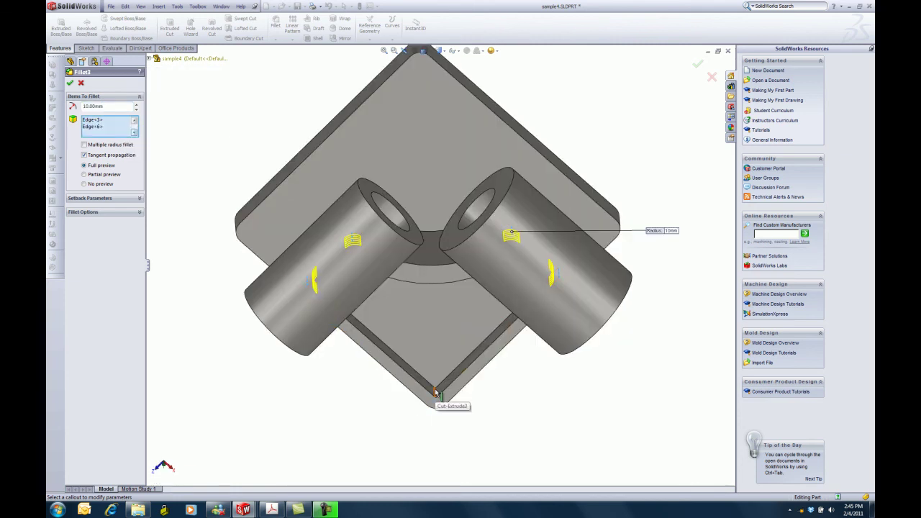
pyautogui.scroll(-5, 413, 326)
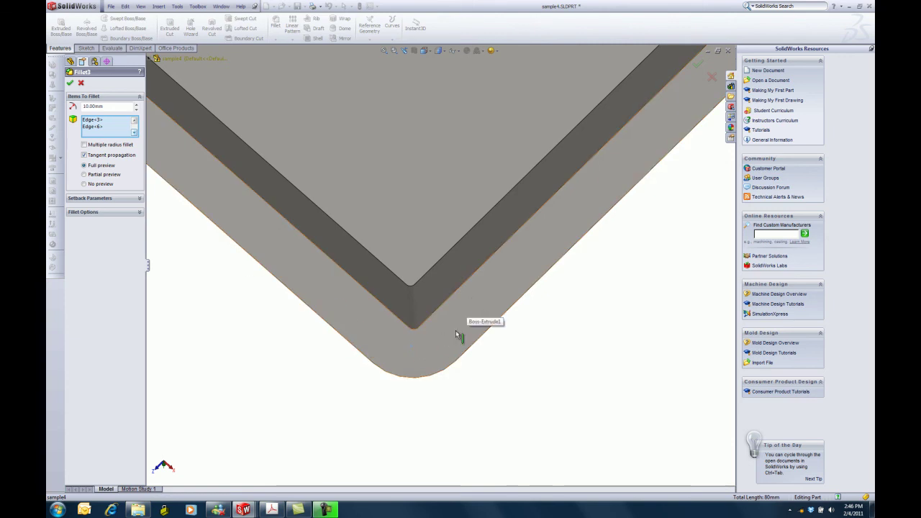
pyautogui.click(70, 83)
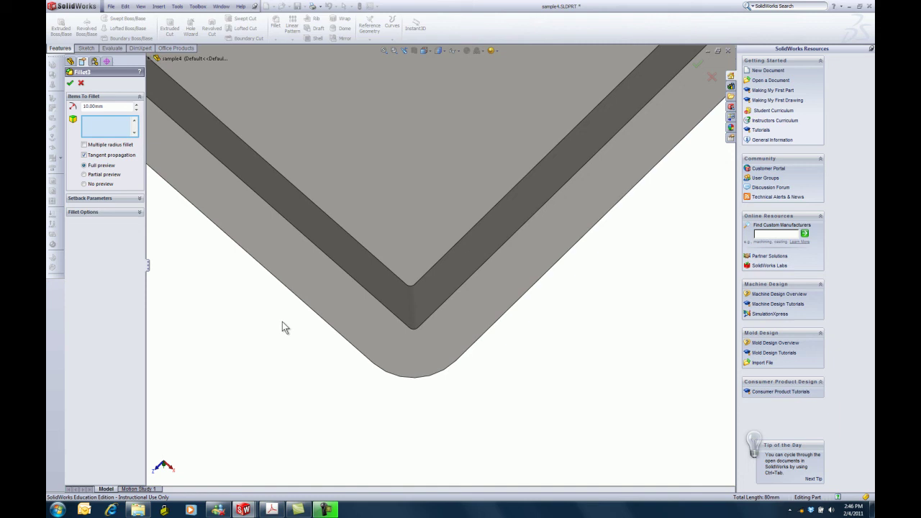
# Edit Sketch10 of the pocket cut Cut-Extrude3 and delete the 1 mm arc at its front corner
pyautogui.click(417, 242)
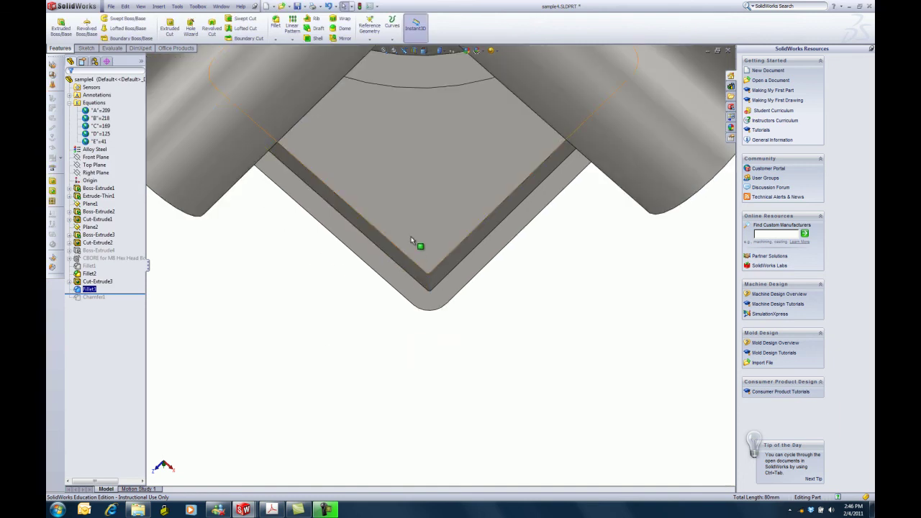
pyautogui.click(411, 222)
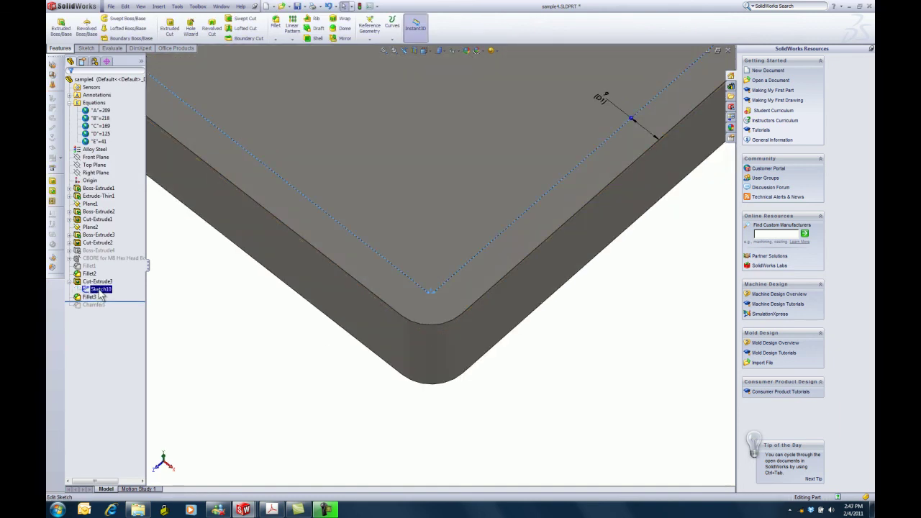
pyautogui.rightClick(100, 291)
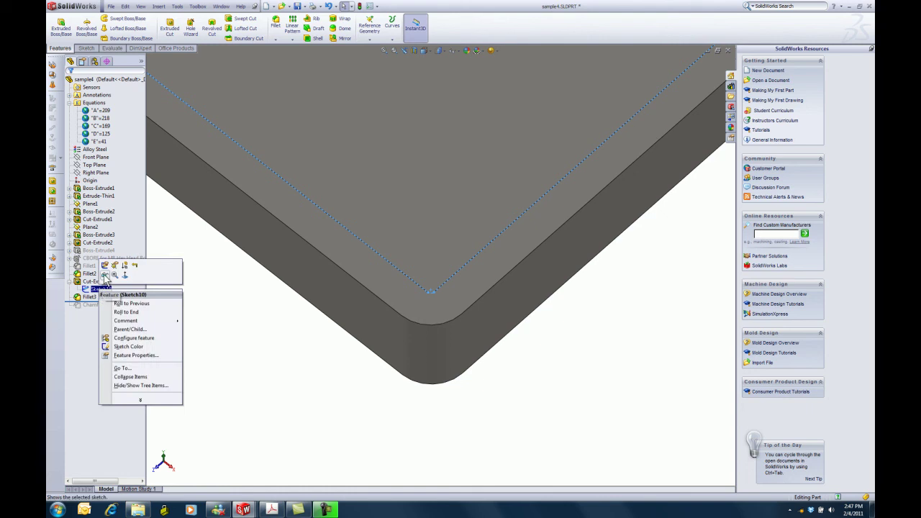
pyautogui.click(105, 266)
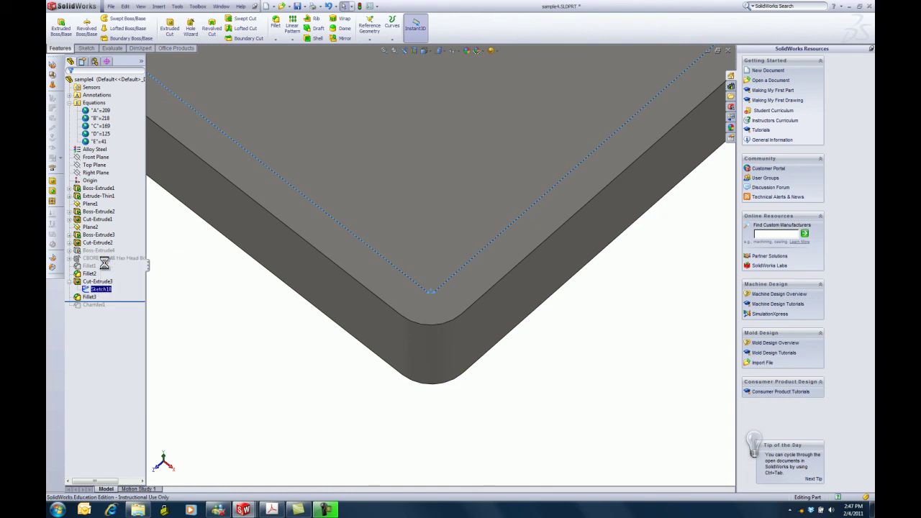
pyautogui.scroll(-5, 432, 292)
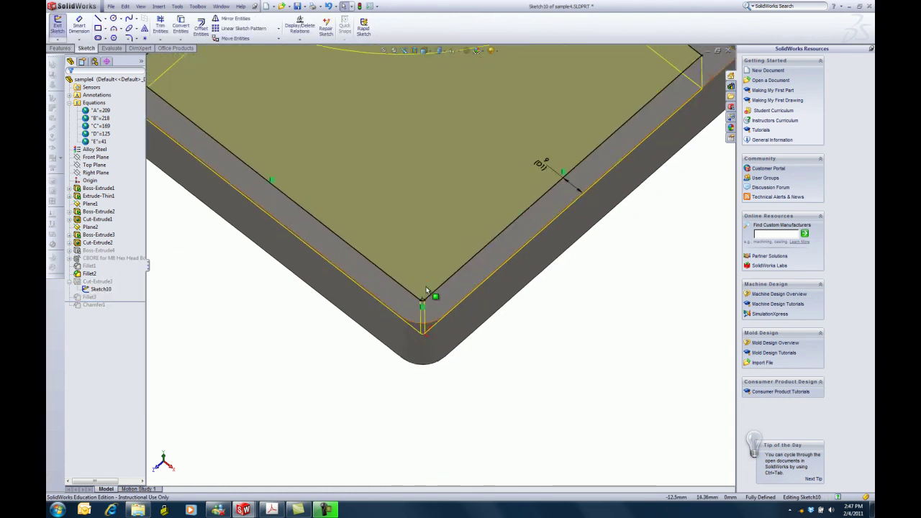
pyautogui.scroll(-1, 434, 295)
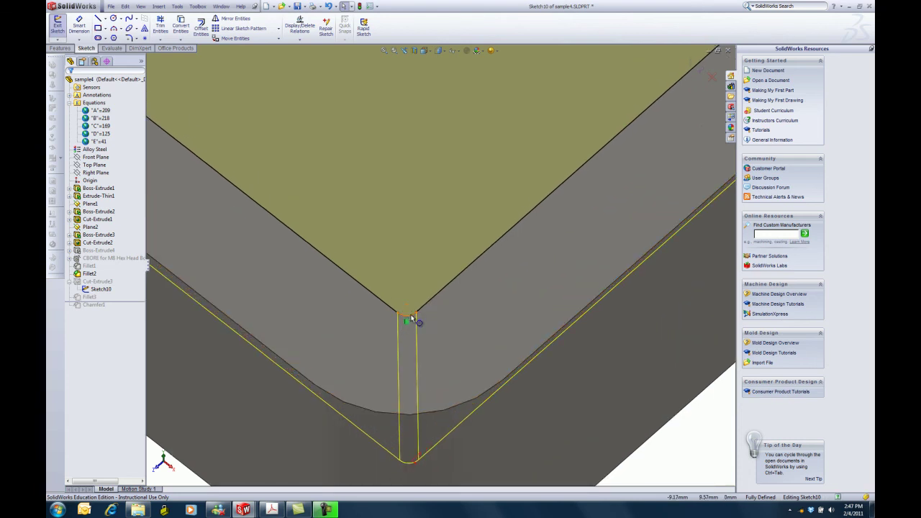
pyautogui.rightClick(411, 319)
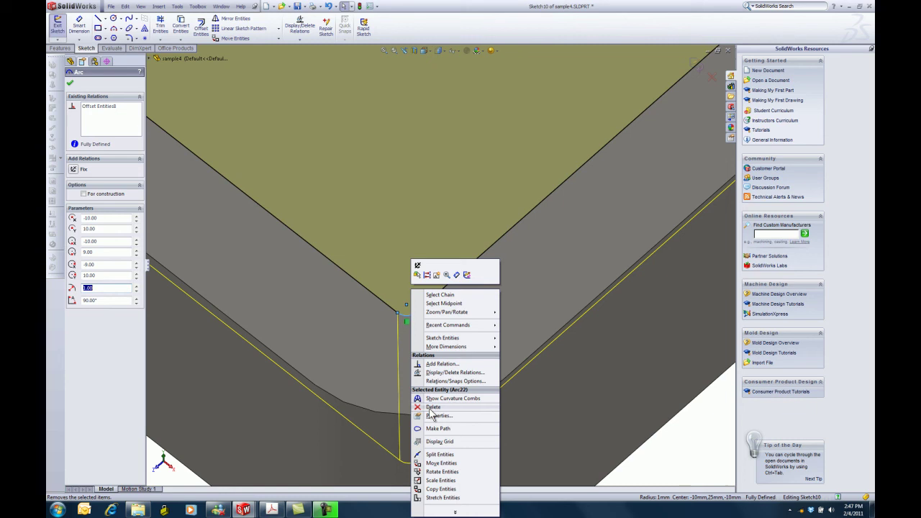
pyautogui.click(431, 408)
# Join the two open line ends of the pocket sketch into a sharp corner and exit the sketch
pyautogui.click(414, 323)
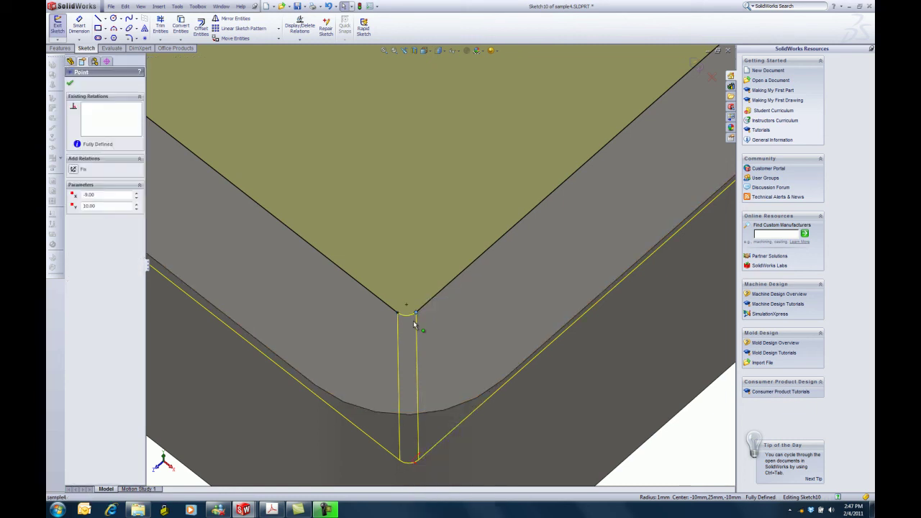
pyautogui.moveTo(414, 323); pyautogui.dragTo(397, 315)
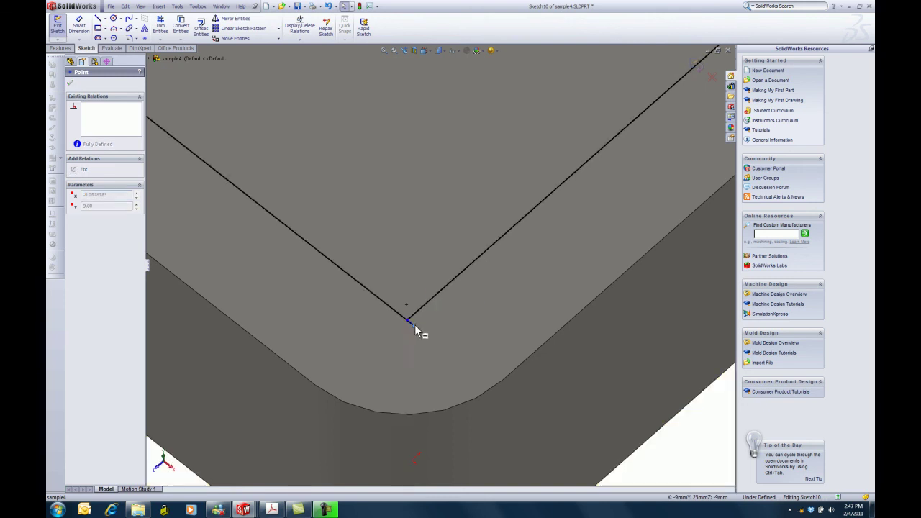
pyautogui.click(407, 323)
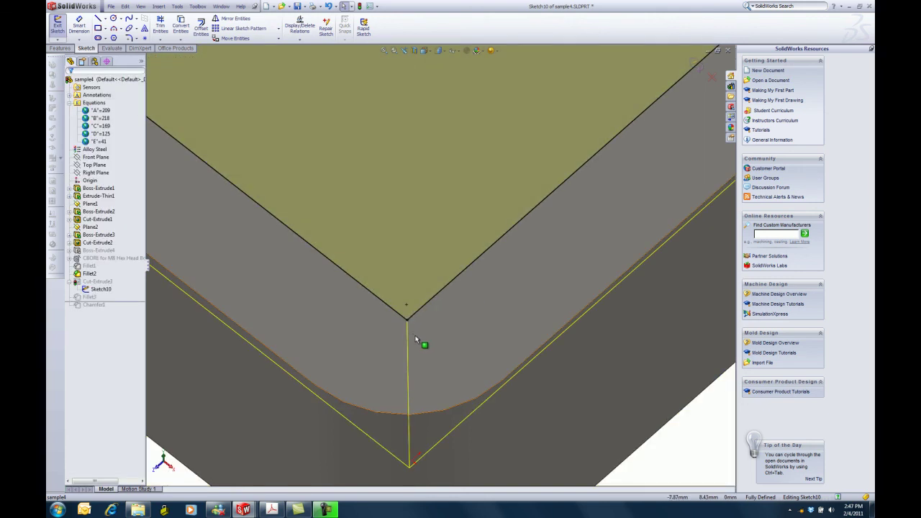
pyautogui.click(93, 102)
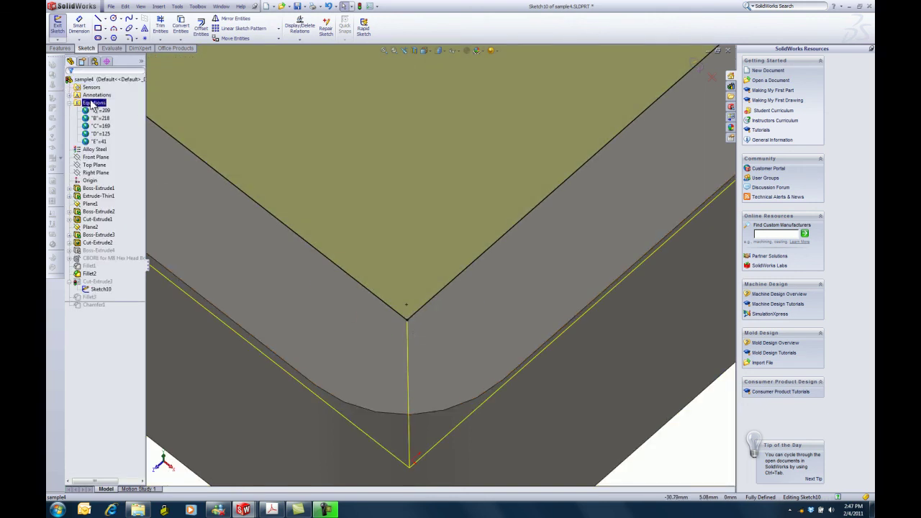
pyautogui.click(695, 64)
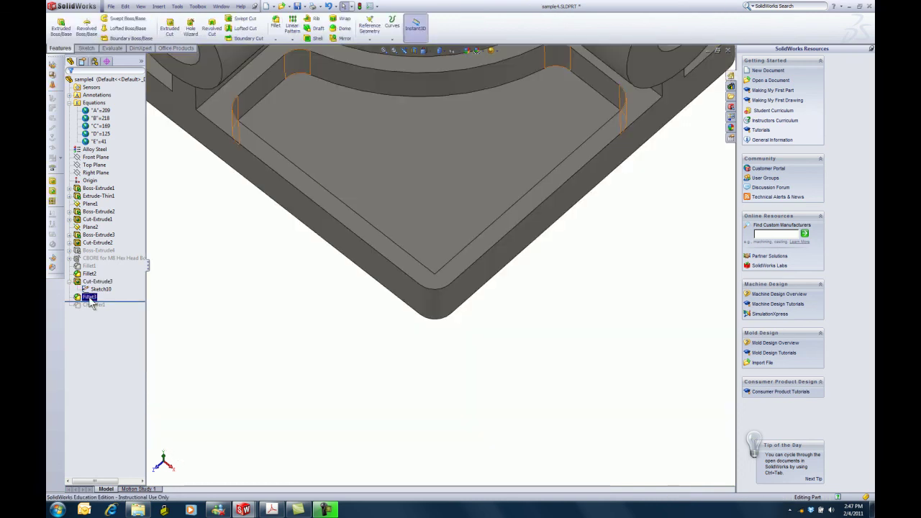
# Add the pocket's sharp front corner edge to the 10 mm Fillet3
pyautogui.rightClick(89, 297)
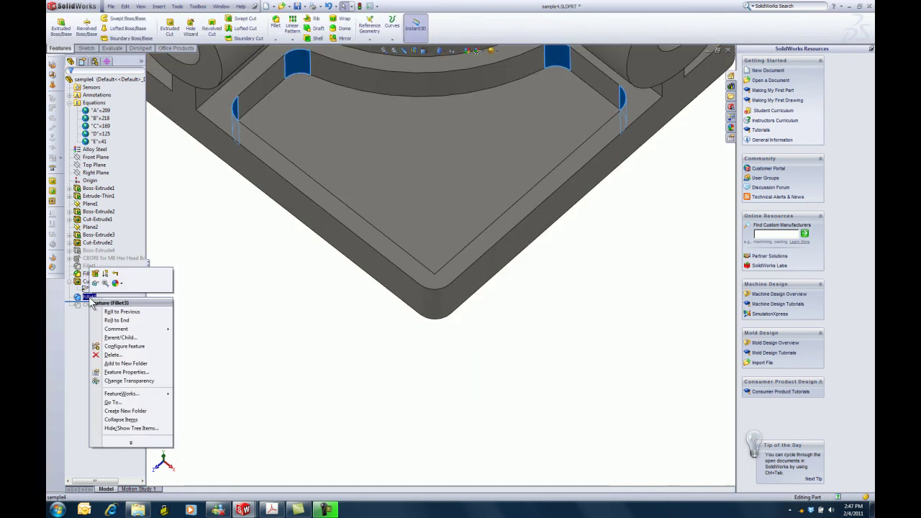
pyautogui.click(100, 279)
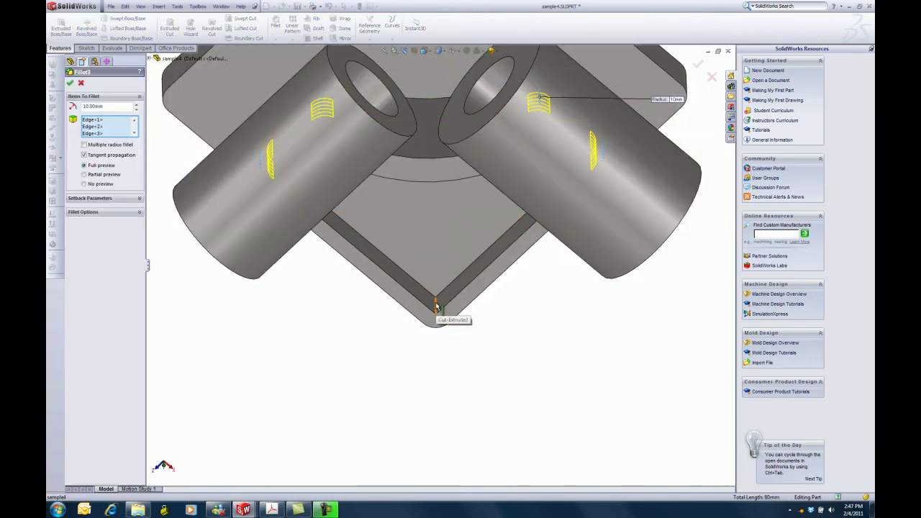
pyautogui.click(436, 306)
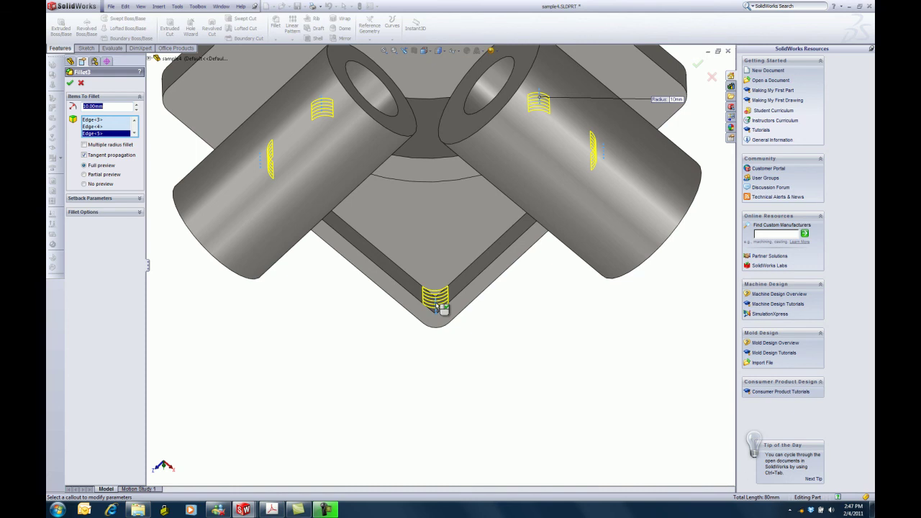
pyautogui.click(70, 83)
pyautogui.moveTo(341, 290); pyautogui.dragTo(343, 174, button='middle')
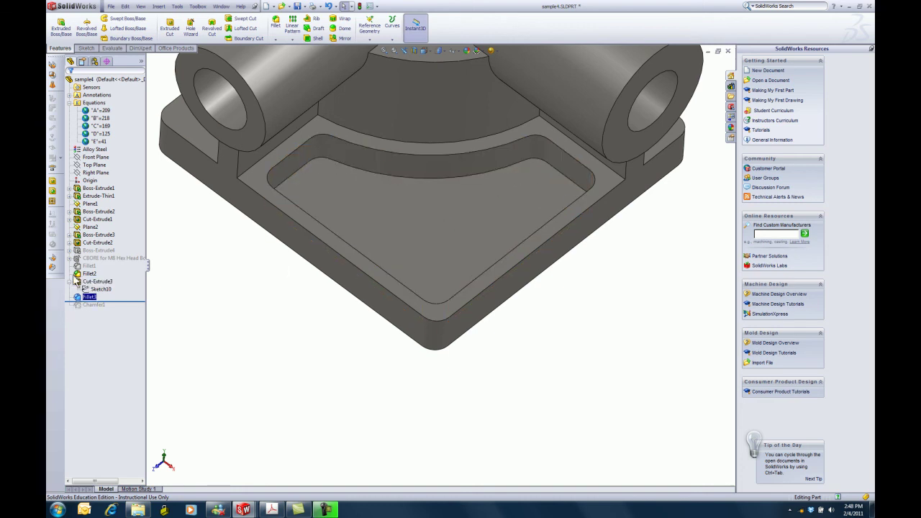
# Delete Boss-Extrude4 together with its dependent counterbore hole and Fillet1
pyautogui.keyDown('ctrl'); pyautogui.click(91, 250); pyautogui.keyUp('ctrl')
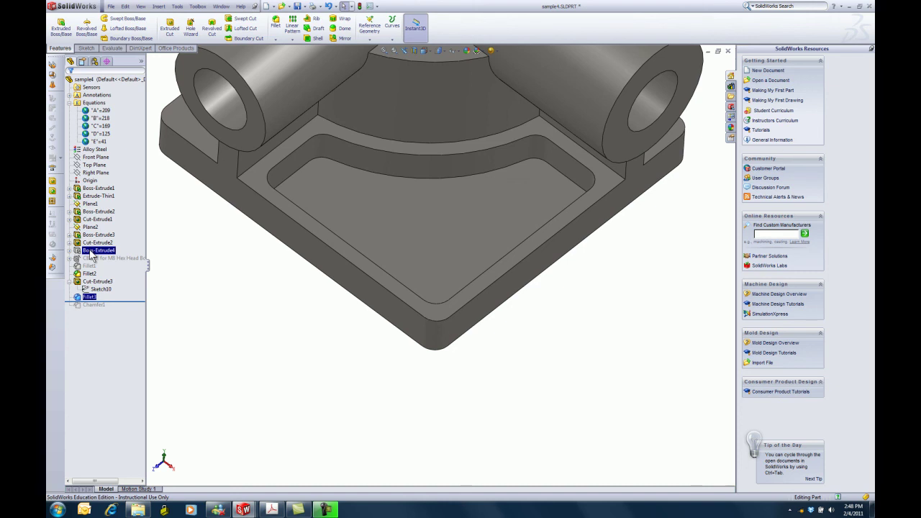
pyautogui.rightClick(90, 251)
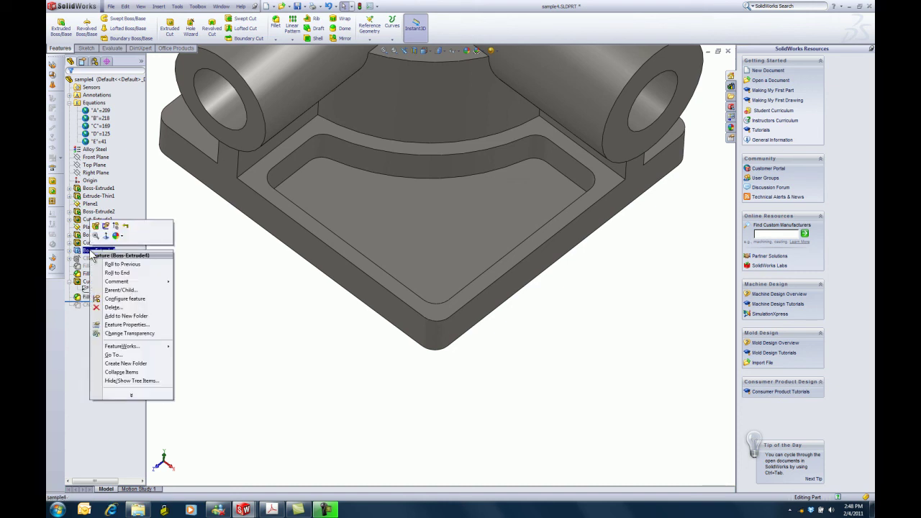
pyautogui.click(111, 308)
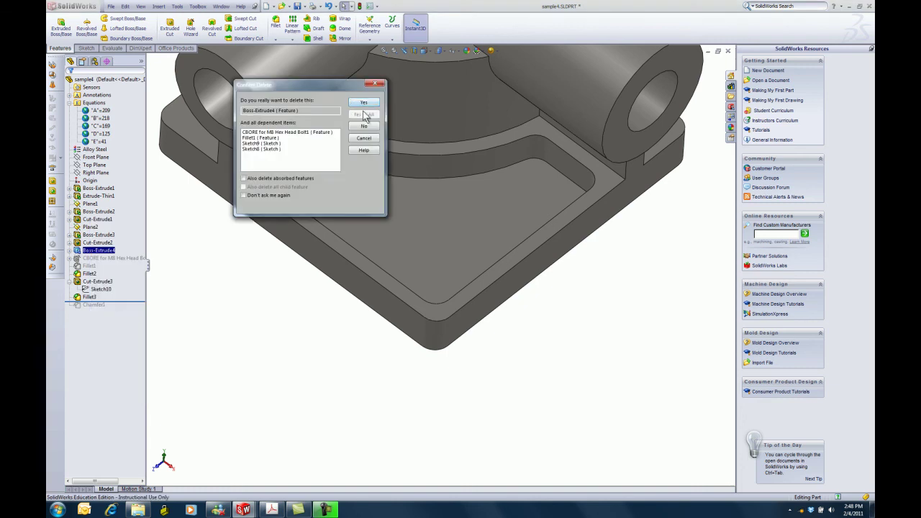